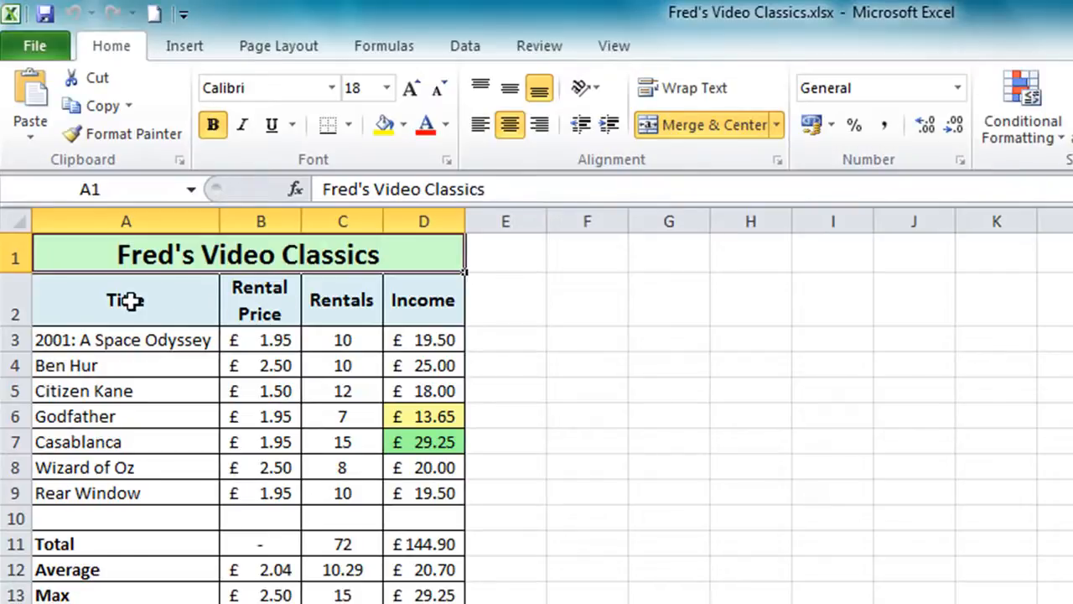
Insert a 2-D clustered column chart from the Title and Rentals data in A2:A9 and C2:C9
drag(126, 300, 112, 488)
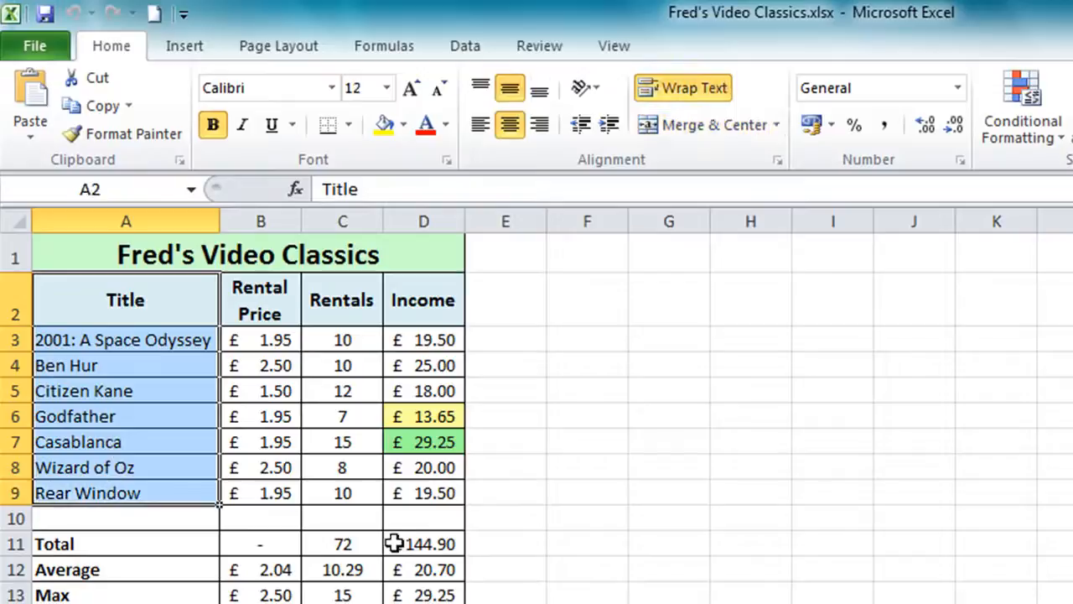
ctrl+click(351, 305)
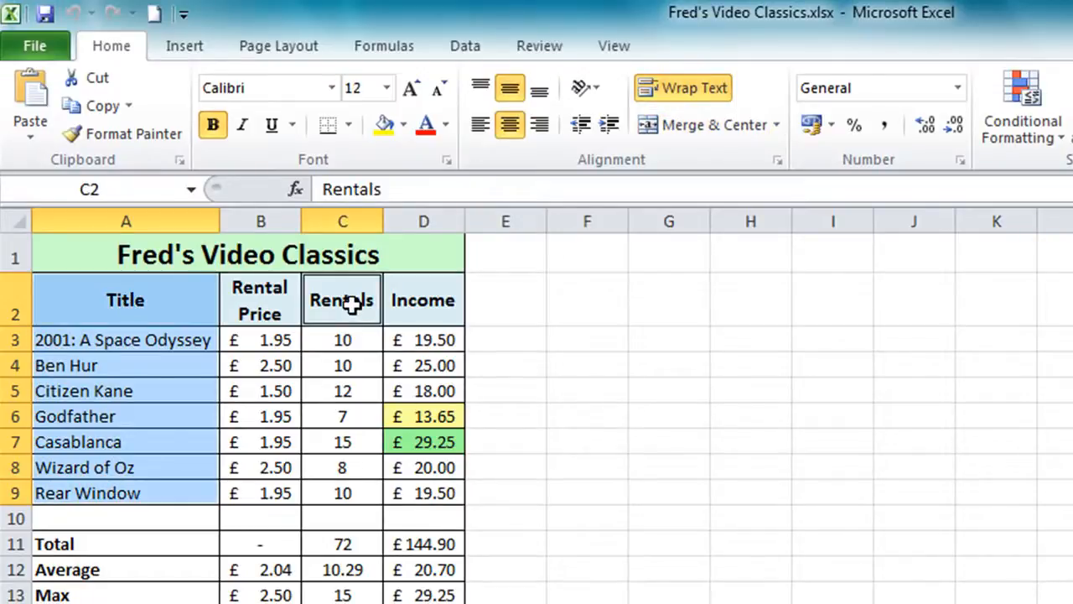
drag(346, 320, 344, 493)
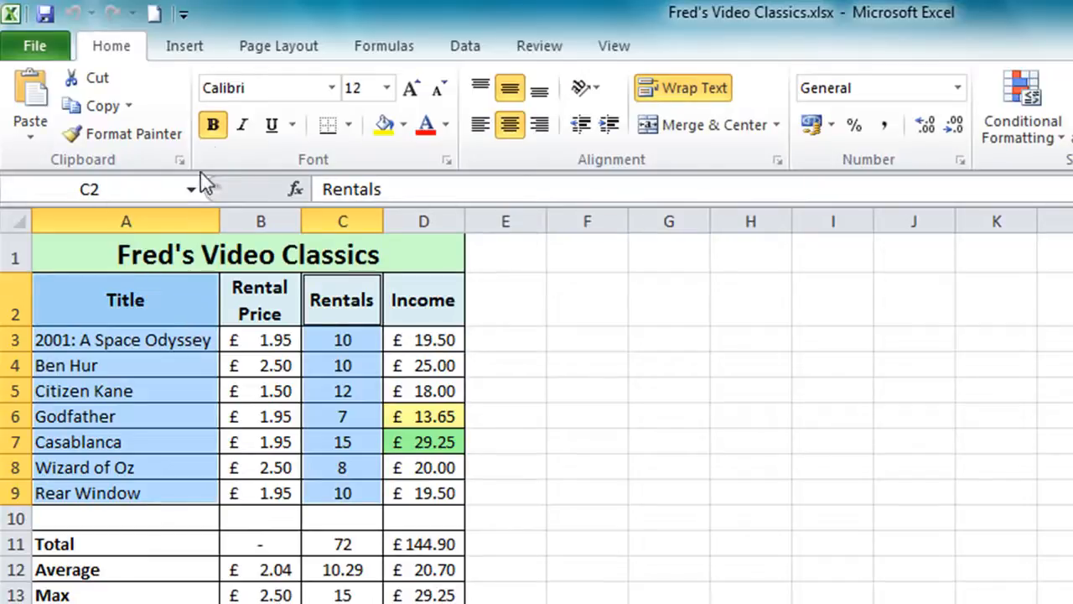
click(188, 52)
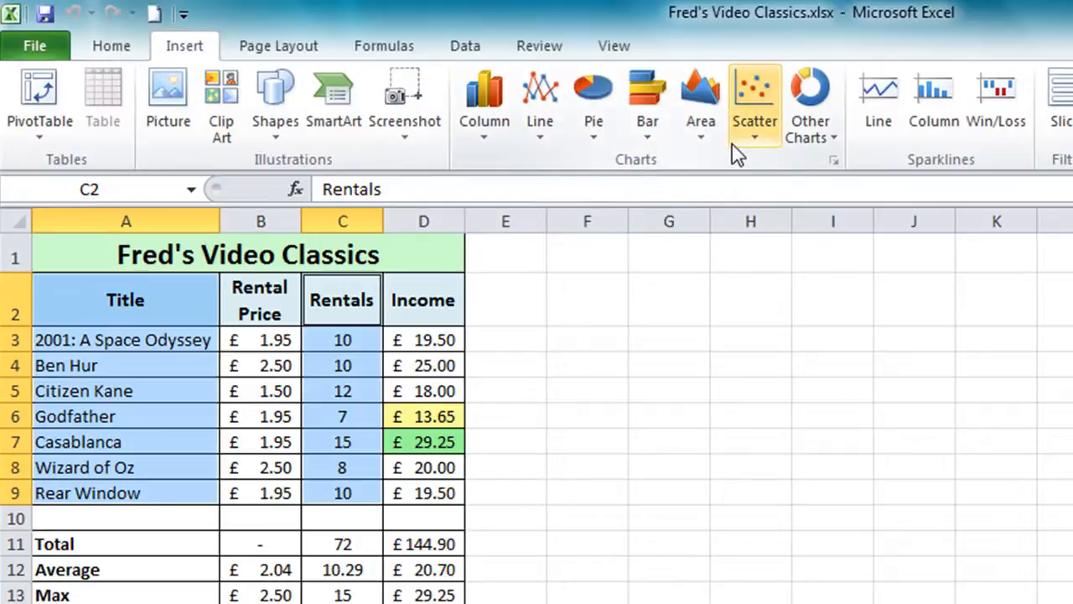
click(481, 126)
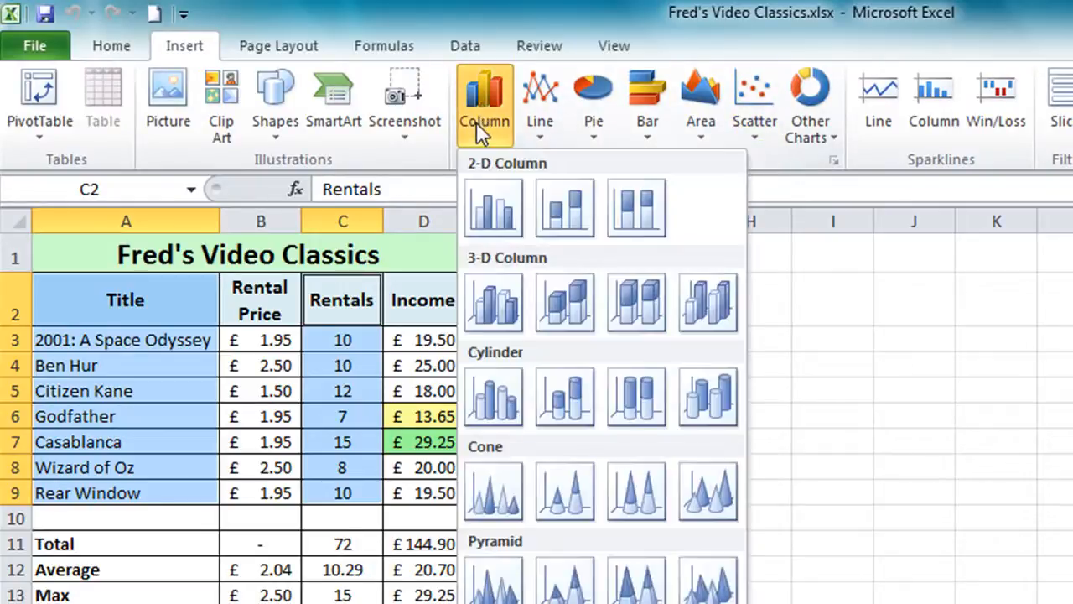
click(495, 208)
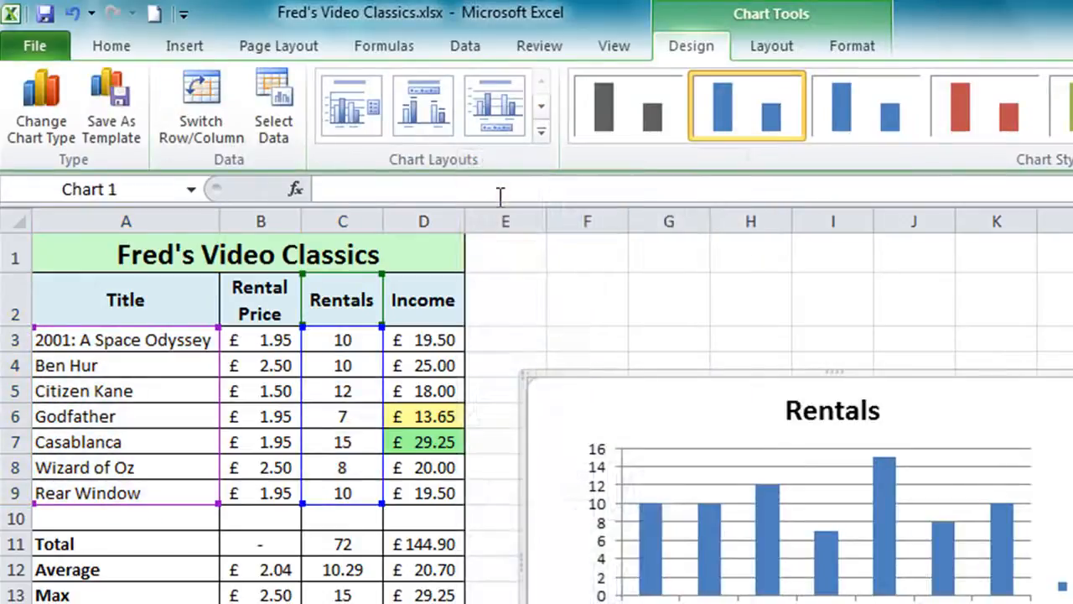
Move the Rentals chart beside the table, starting around cell E2, and deselect it
drag(742, 373, 634, 257)
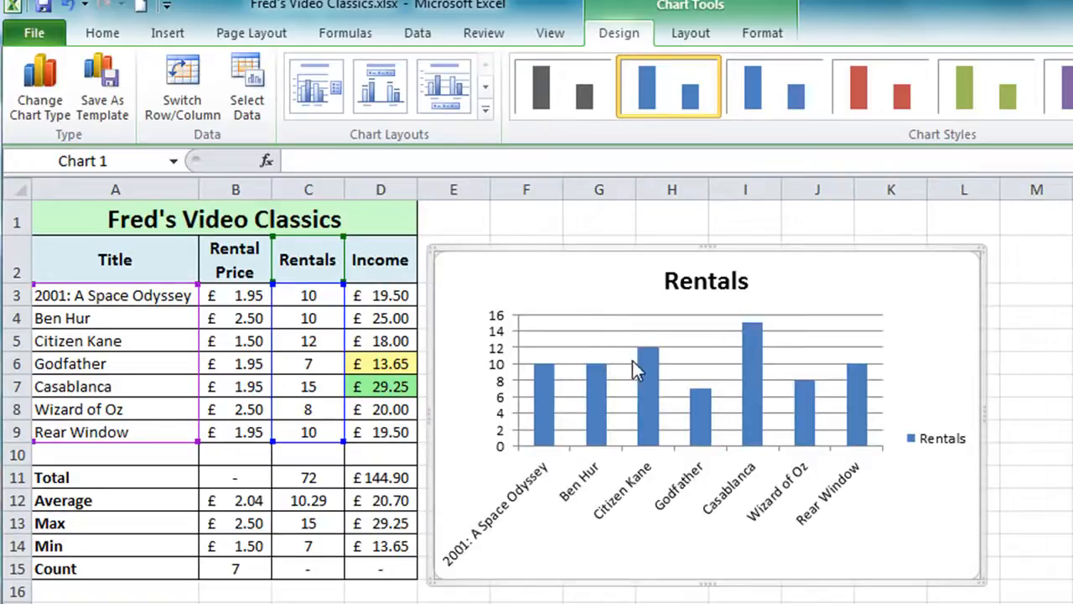
mouse_move(644, 384)
click(1072, 259)
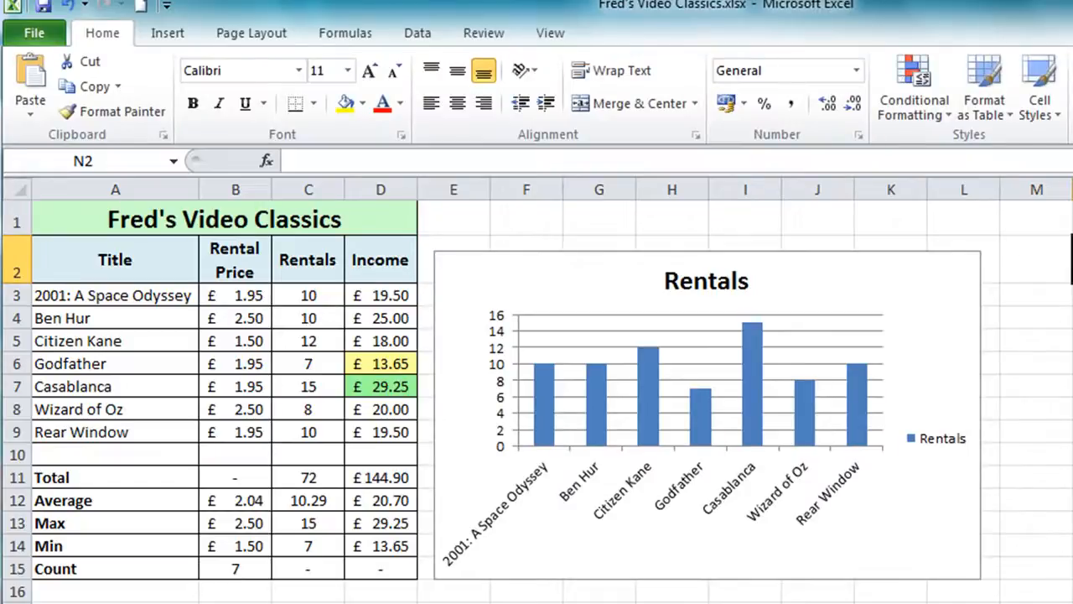
Try moving the whole chart down the sheet, and return it to its place beside the table
click(709, 400)
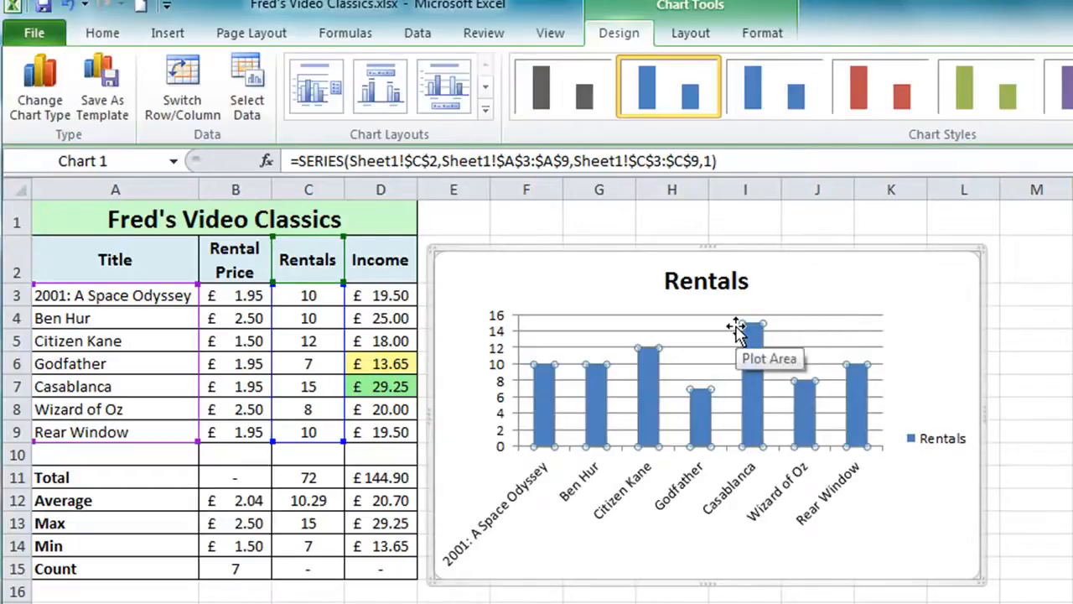
click(695, 364)
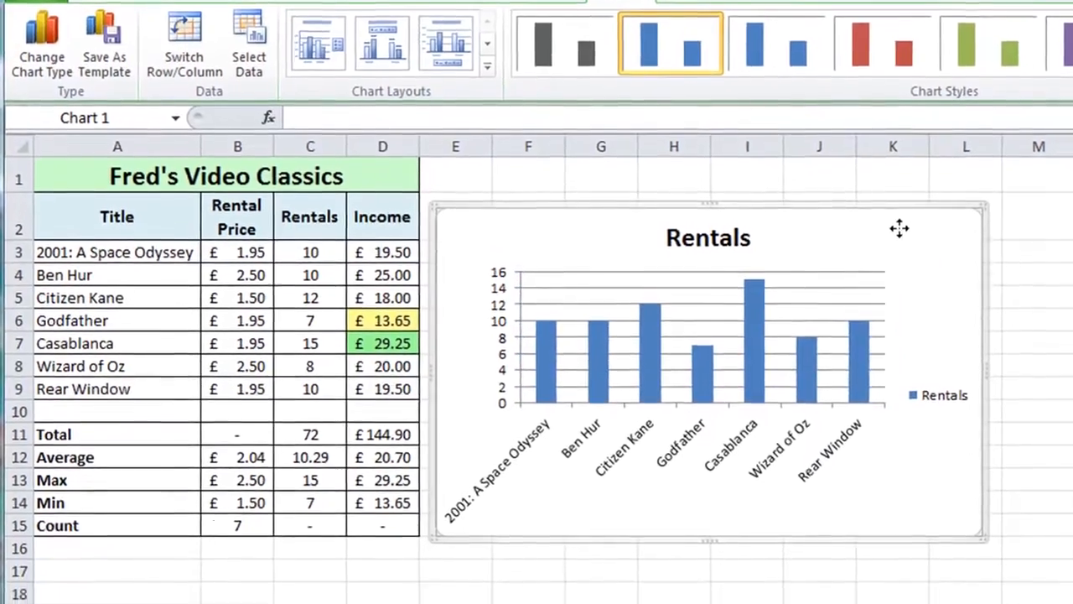
drag(897, 274, 922, 253)
drag(925, 173, 914, 300)
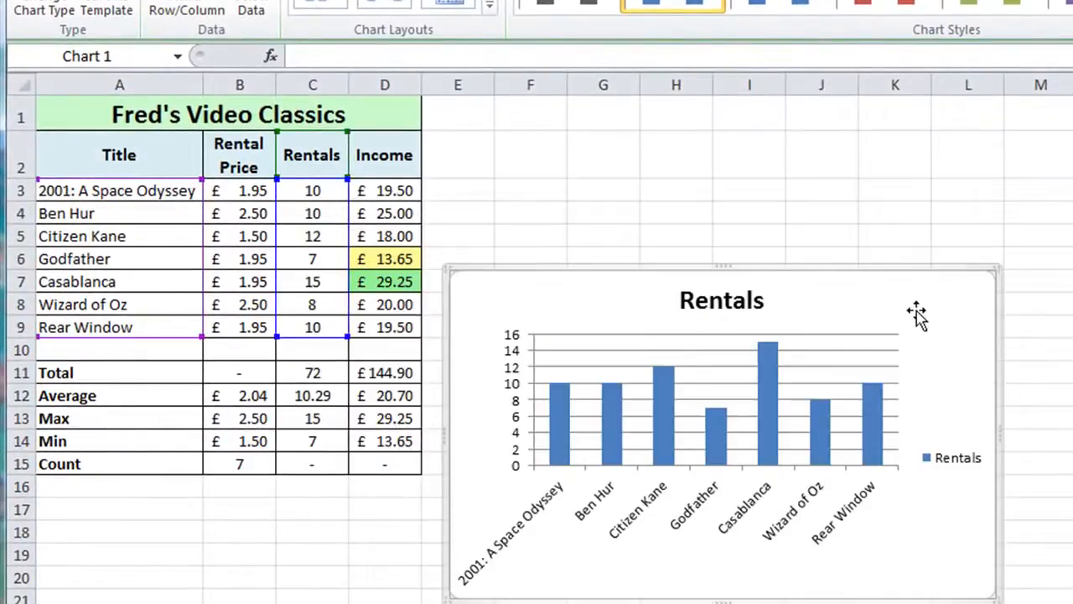
drag(886, 270, 880, 132)
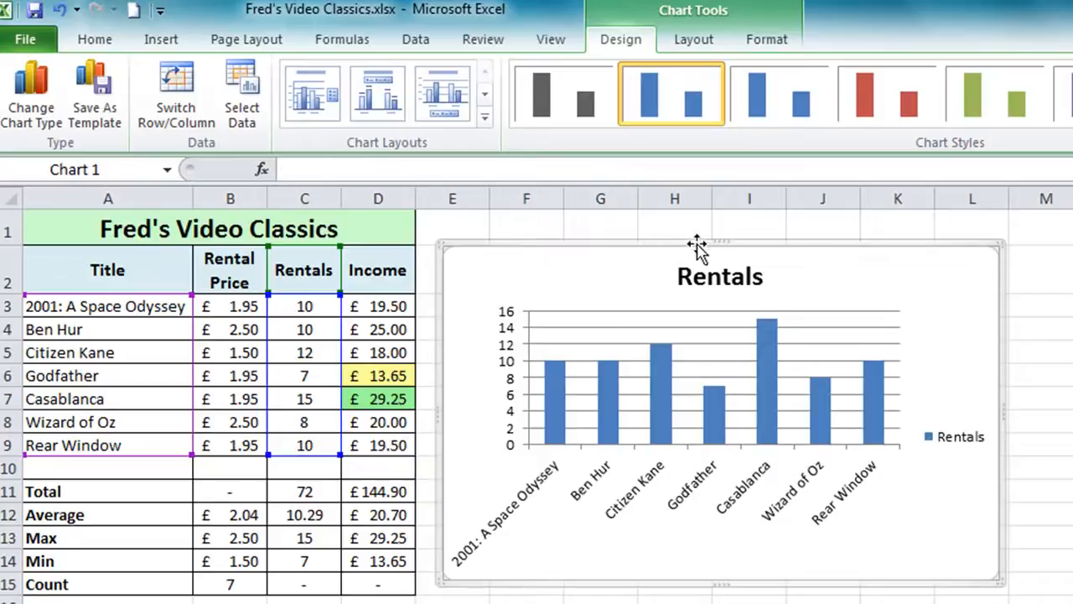
Resize the chart by its edges and upper corner to span about columns E to L and rows 1 to 15
drag(718, 243, 718, 245)
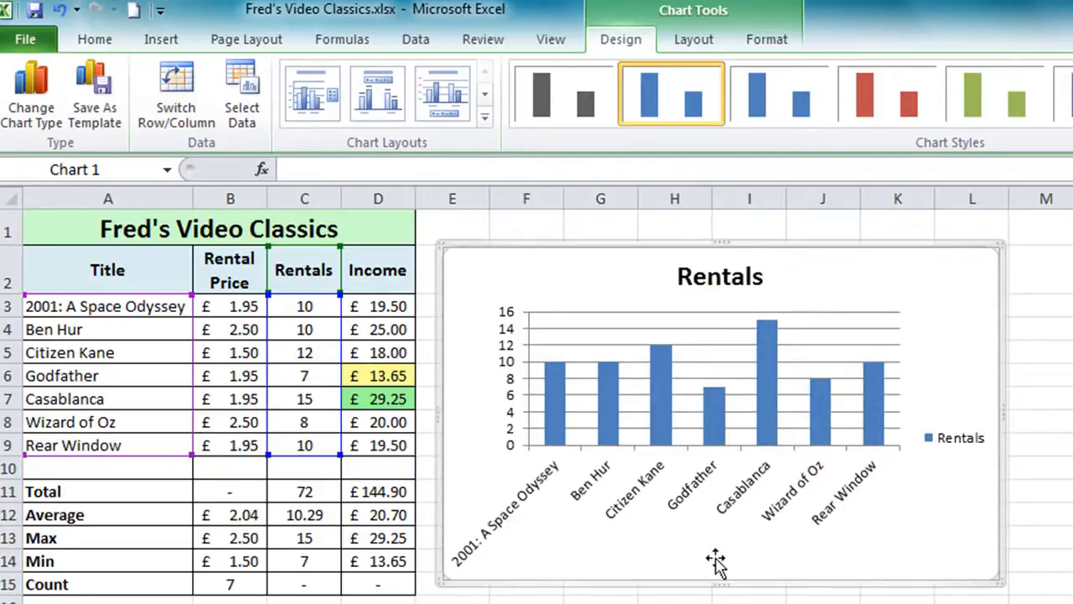
drag(715, 579, 715, 587)
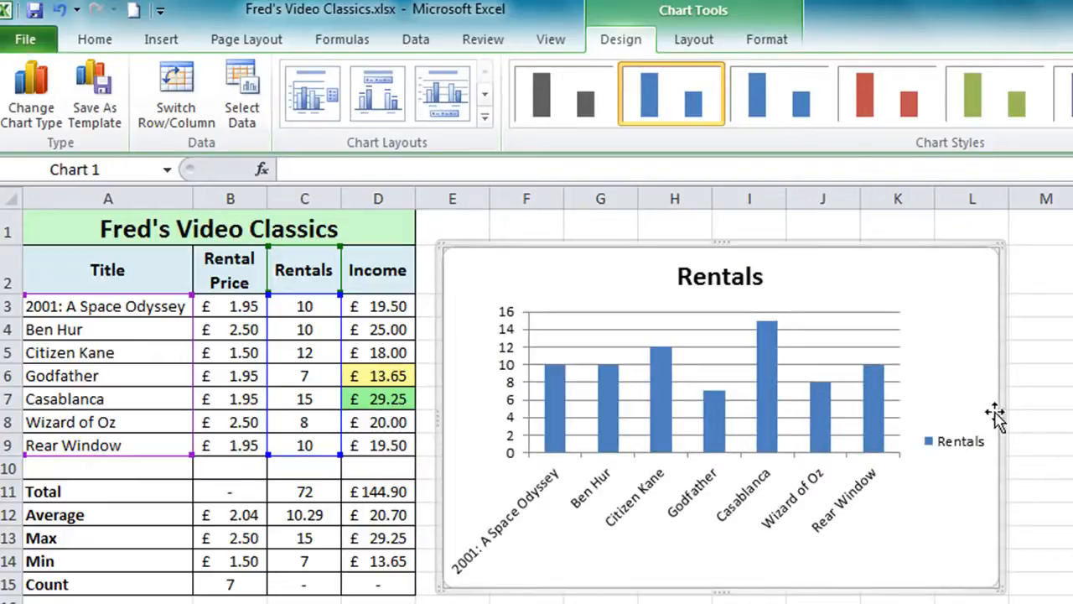
mouse_move(1003, 411)
mouse_down()
mouse_move(915, 408)
mouse_move(1039, 400)
mouse_move(943, 419)
mouse_move(987, 421)
mouse_up()
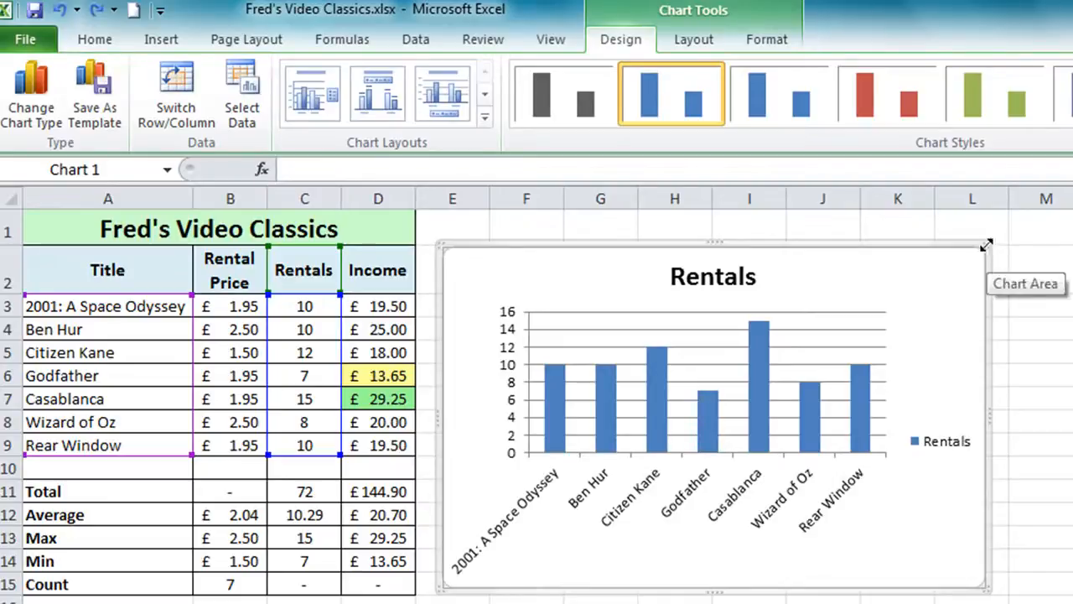
drag(986, 243, 793, 232)
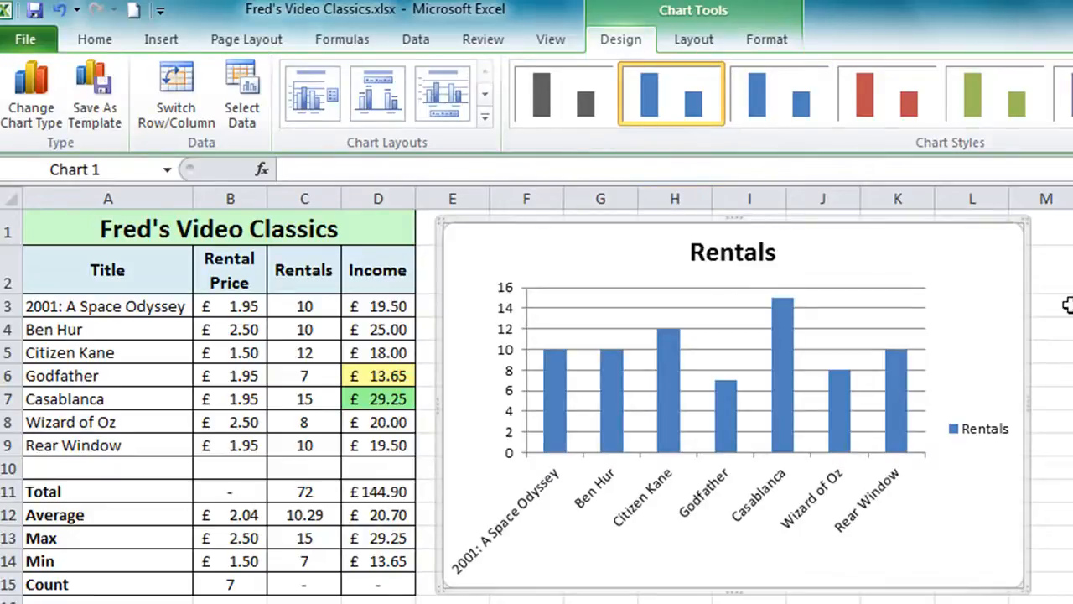
click(1072, 269)
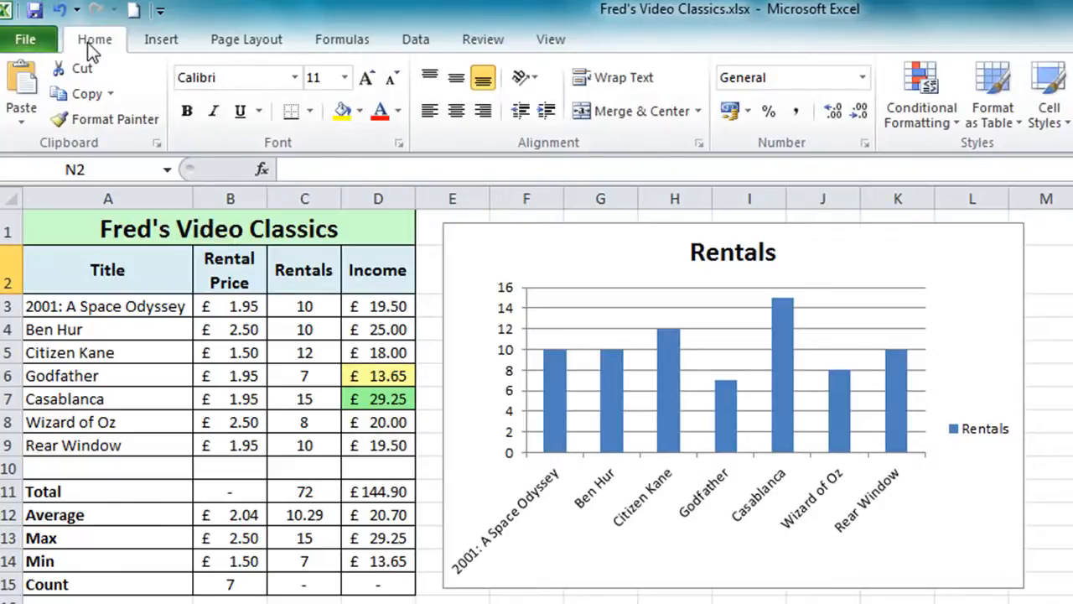
Delete the chart's legend and shift the Rentals title left of centre above the plot area
click(467, 263)
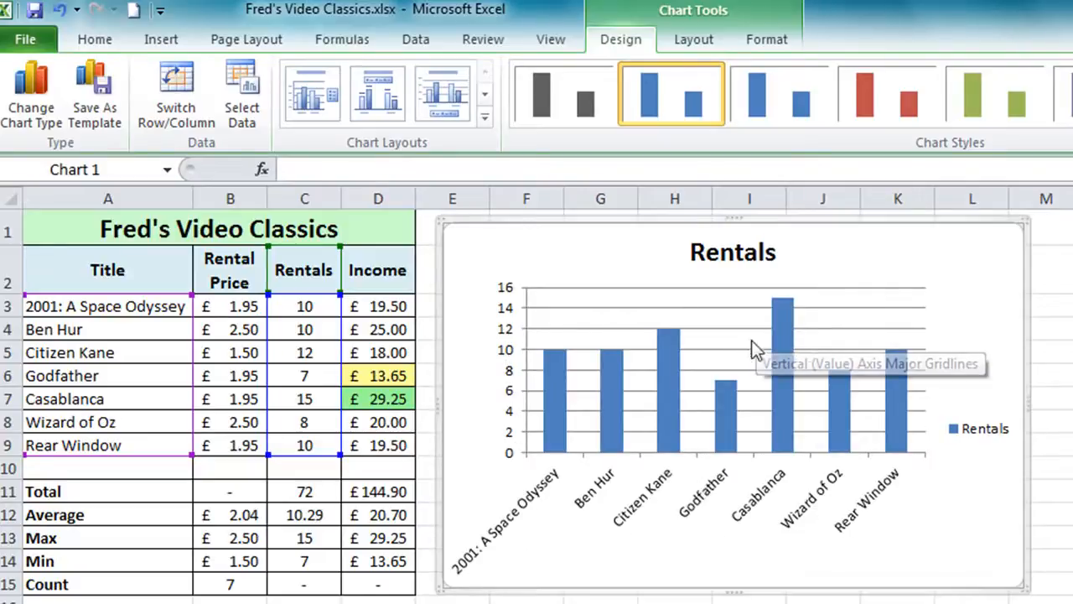
click(981, 445)
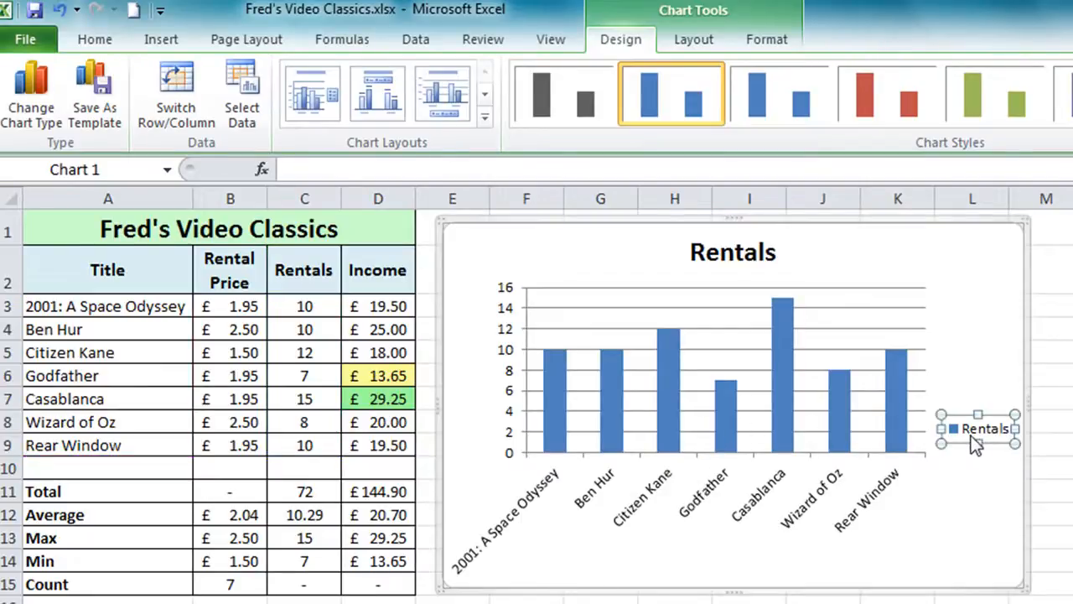
key(Delete)
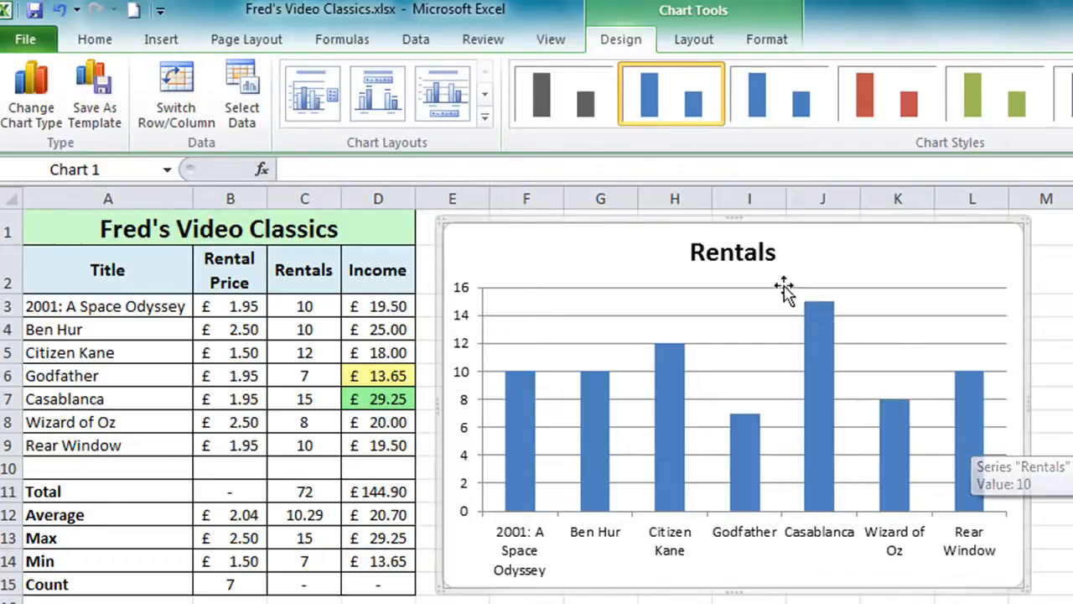
click(745, 249)
drag(744, 249, 661, 258)
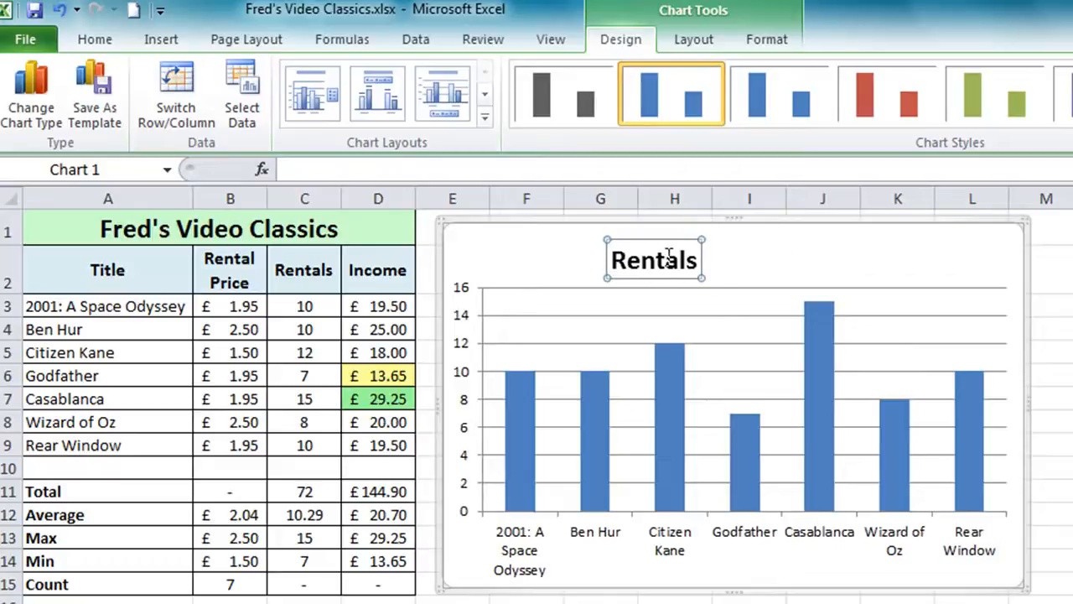
Enlarge the chart from its lower corner to extend to about column N and row 18
click(818, 354)
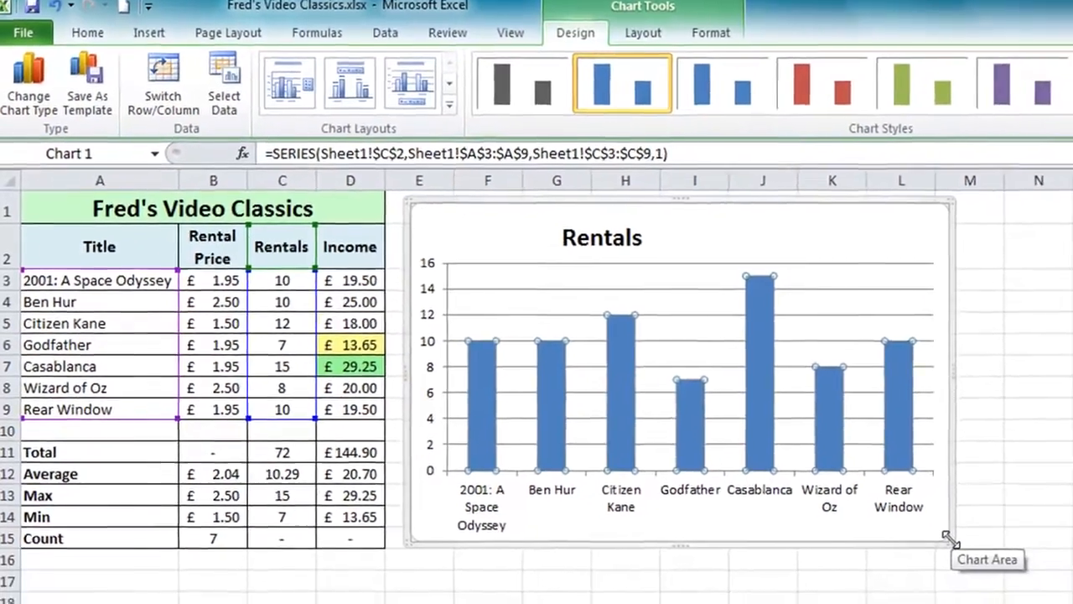
drag(1025, 584, 1031, 587)
drag(933, 525, 1028, 596)
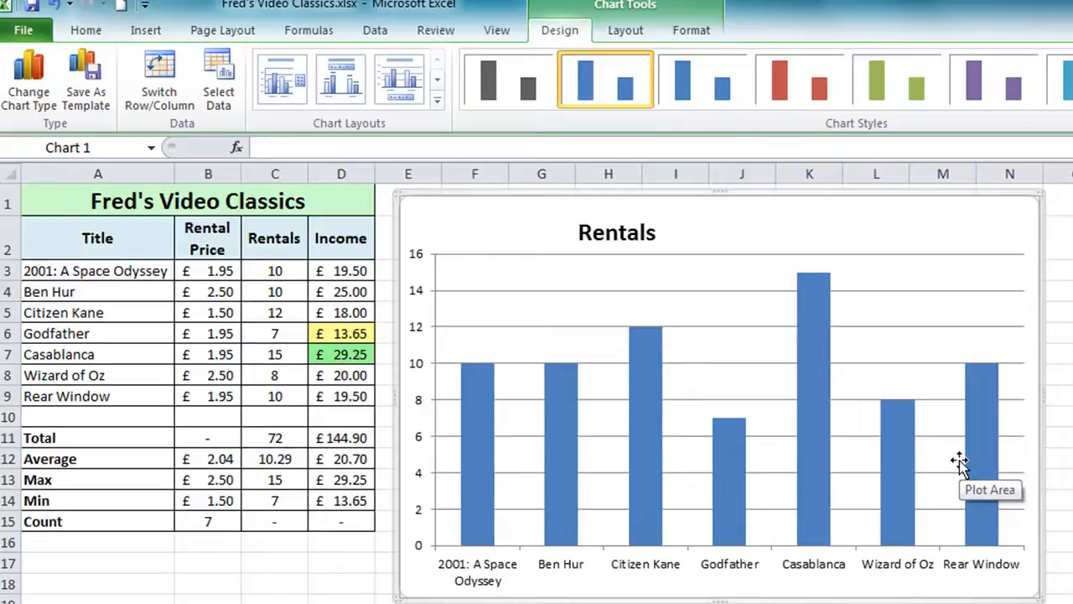
Stretch the plot area up towards the chart's upper edge and move the Rentals title above the first two columns
click(633, 309)
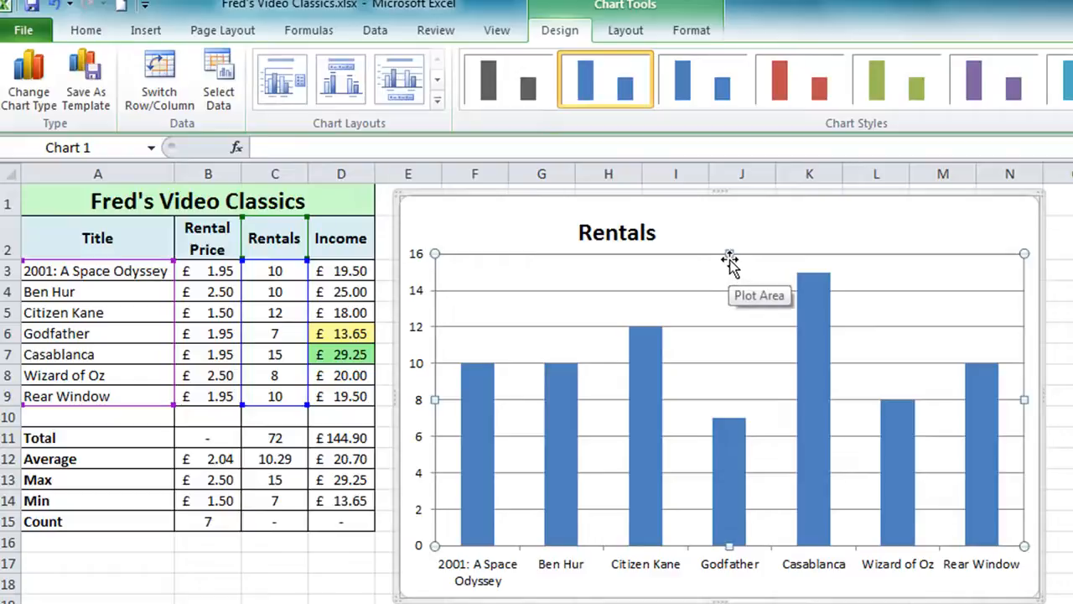
drag(729, 253, 728, 219)
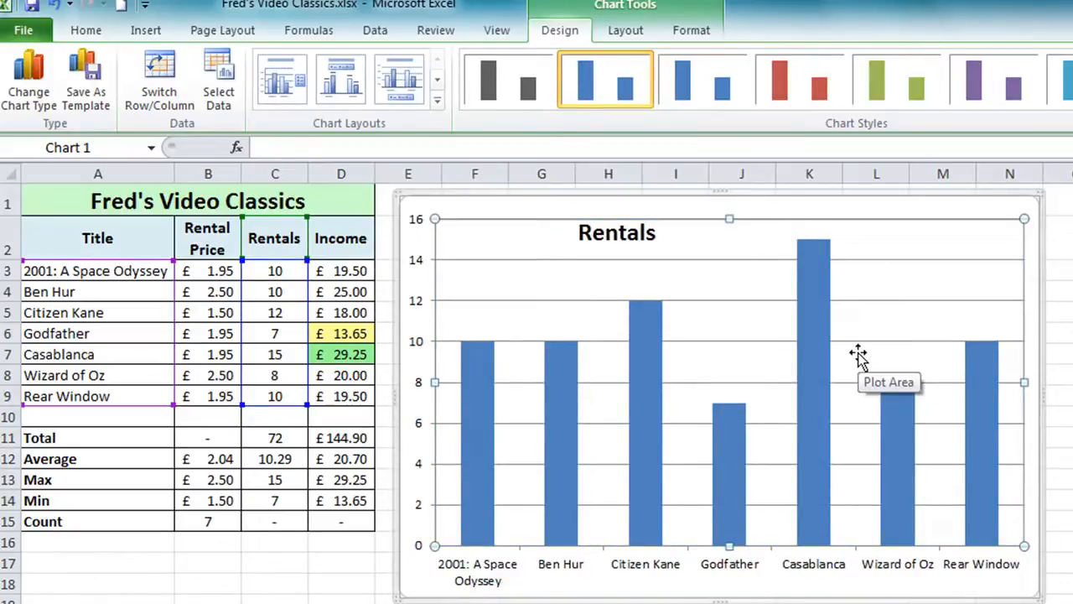
click(621, 235)
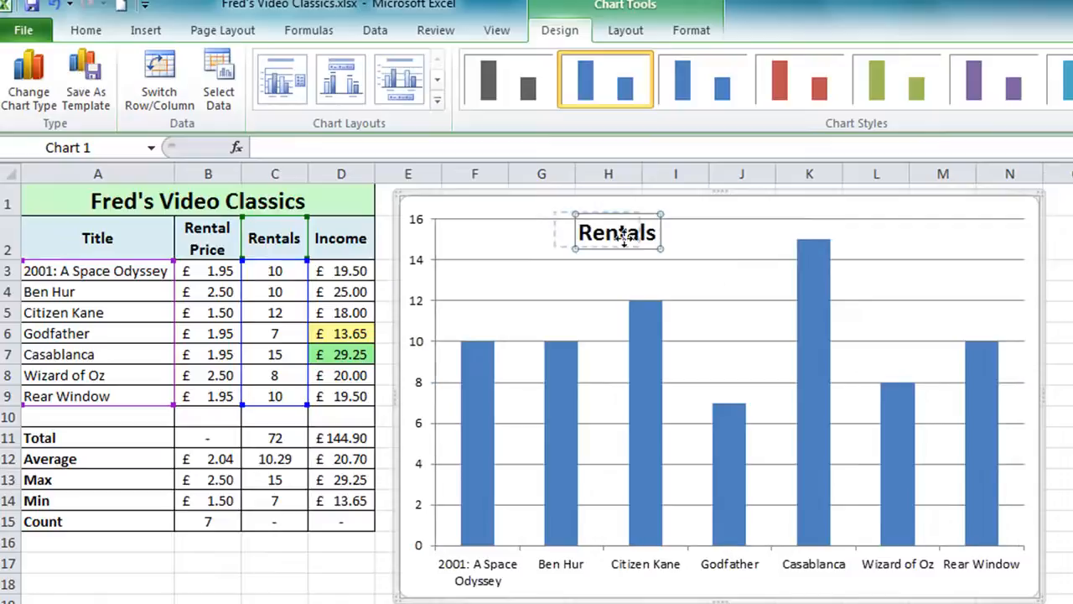
drag(622, 237, 520, 248)
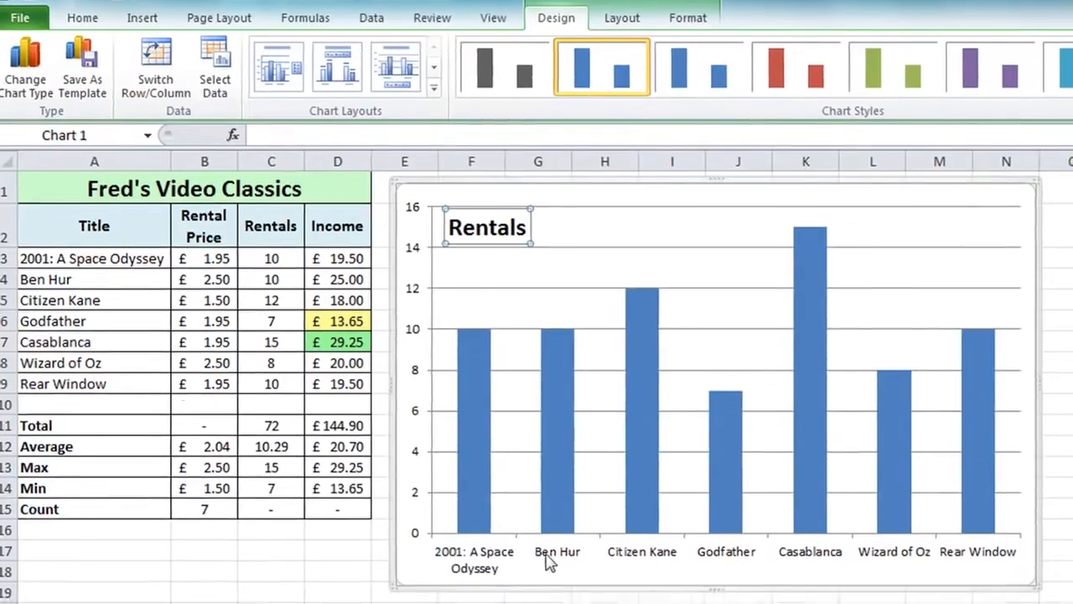
Make the horizontal axis film labels bold and keep their font size at 10
click(547, 554)
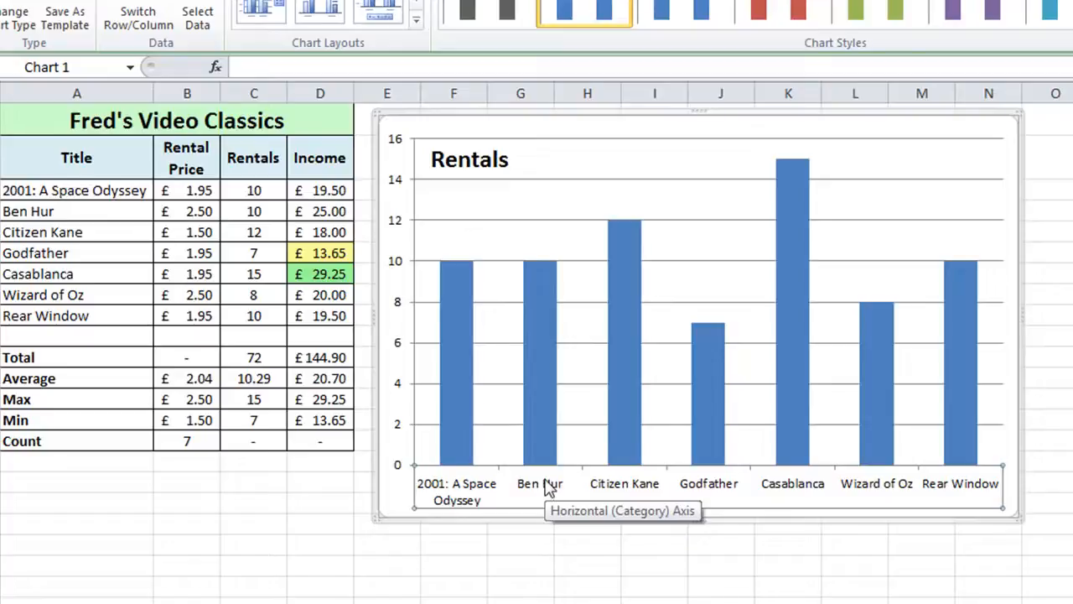
right_click(549, 490)
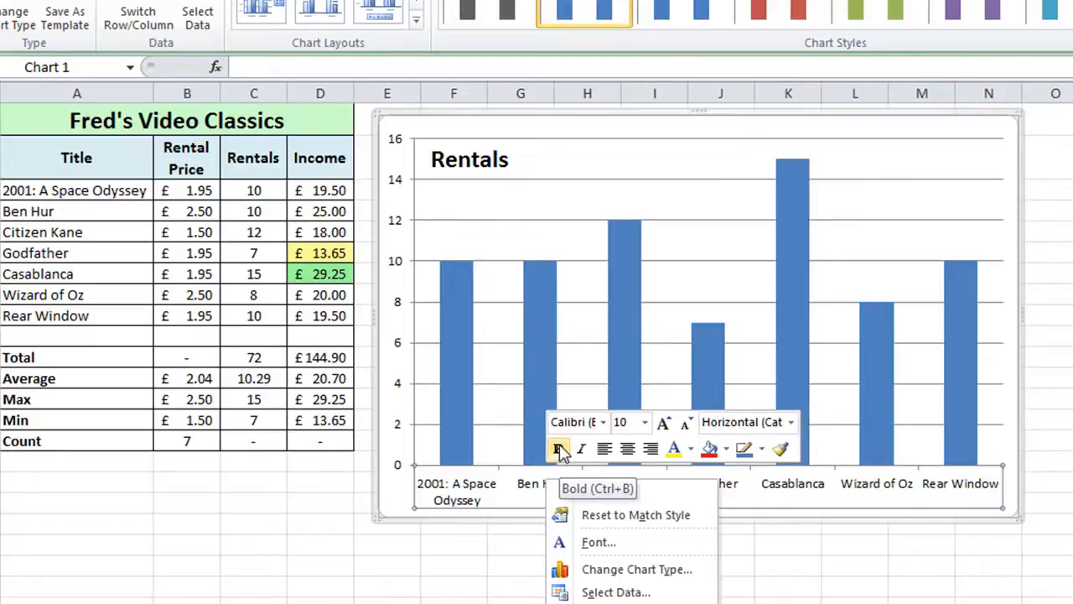
click(559, 451)
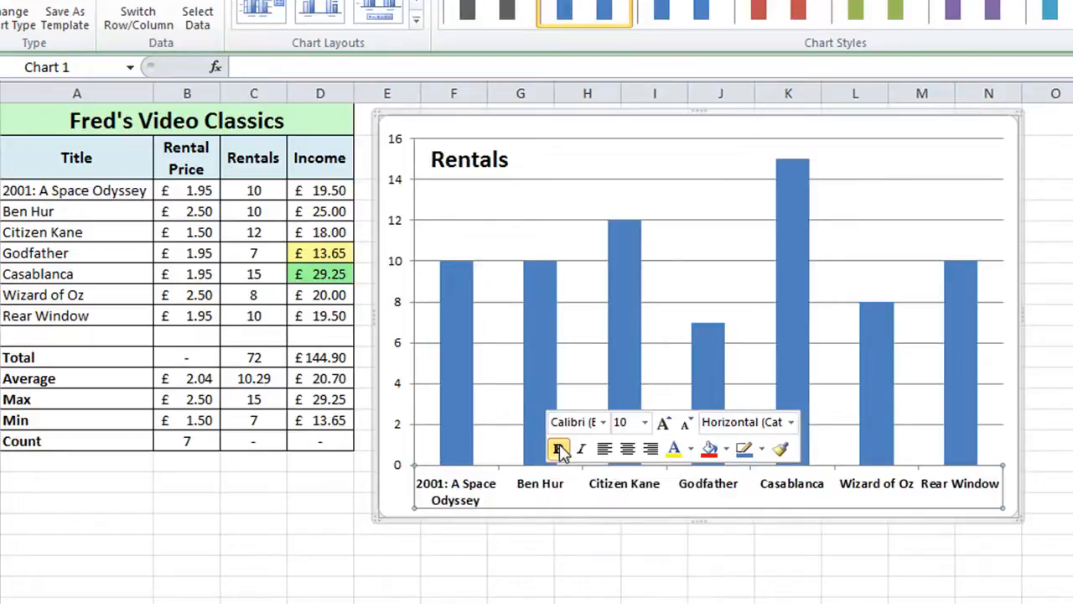
click(645, 423)
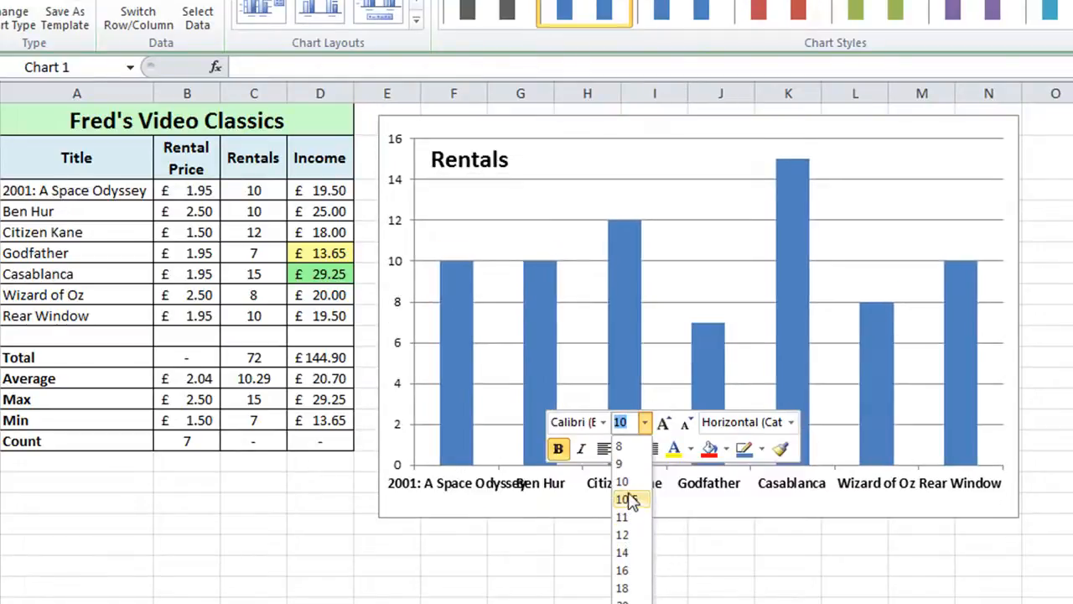
click(624, 482)
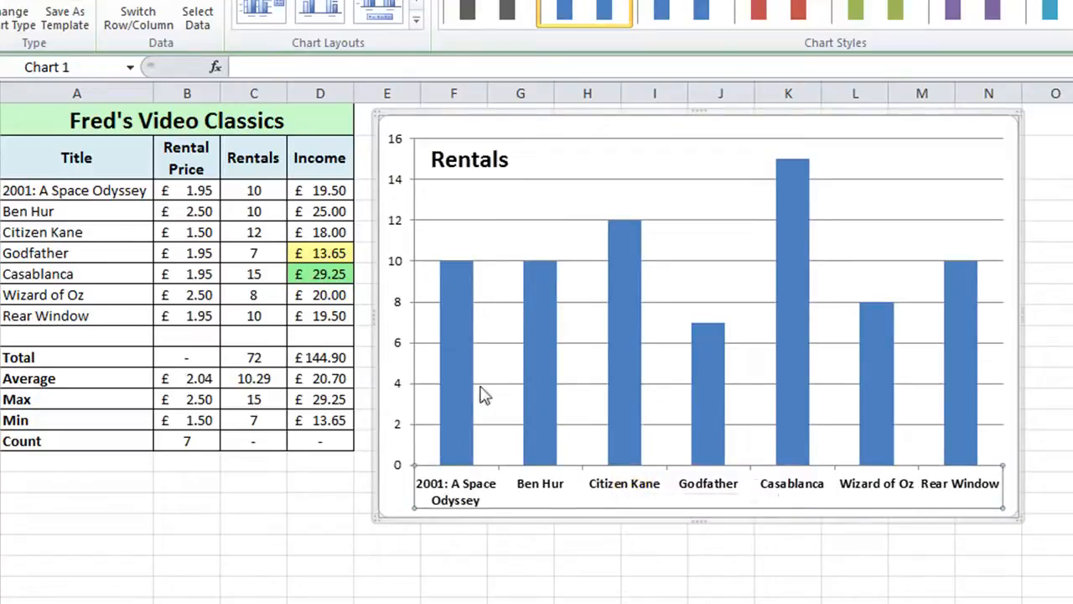
Make the vertical value axis numbers bold
click(400, 306)
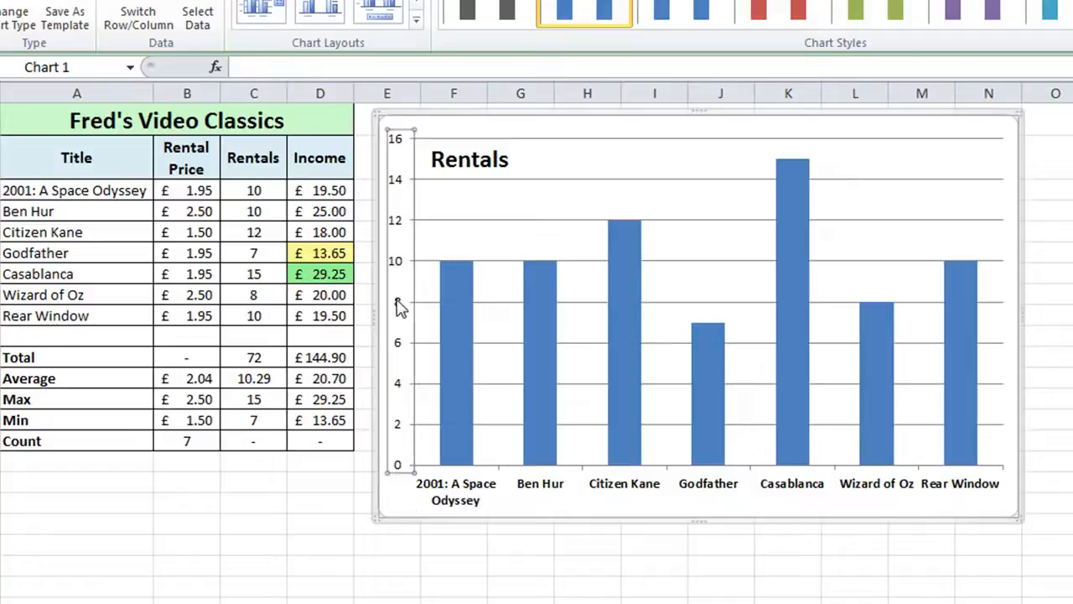
right_click(400, 307)
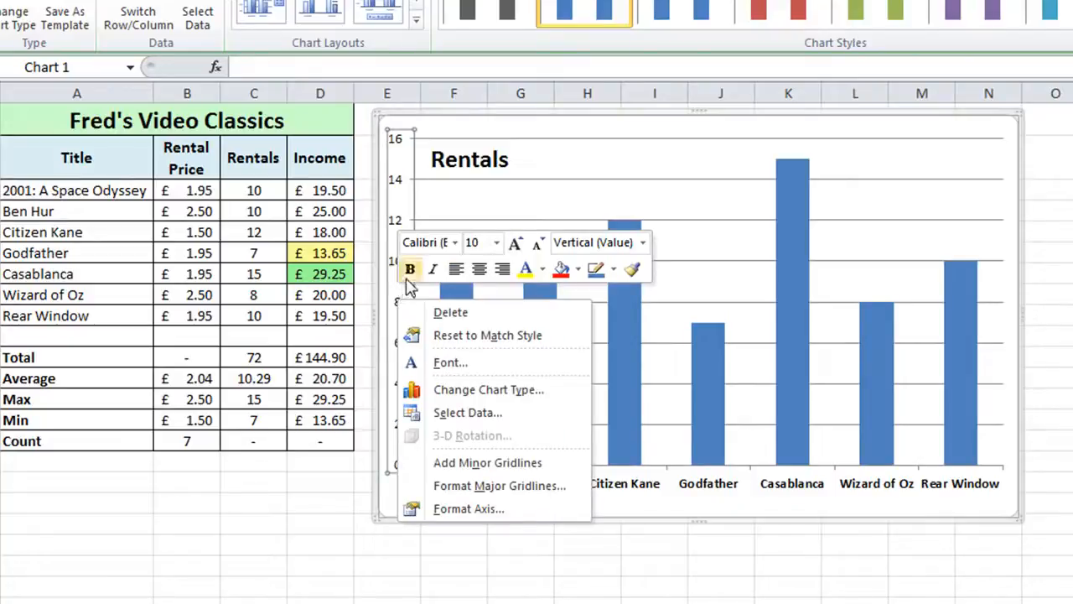
click(408, 270)
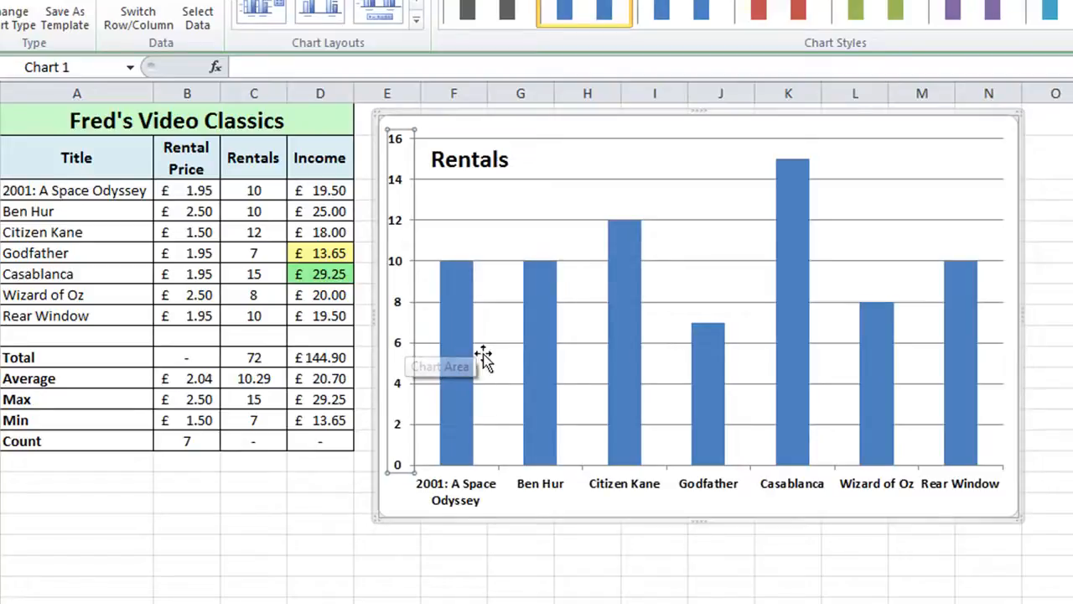
Fill the chart area with the light blue paper texture, keeping it tiled with 0% transparency
double_click(398, 503)
drag(1029, 20, 834, 19)
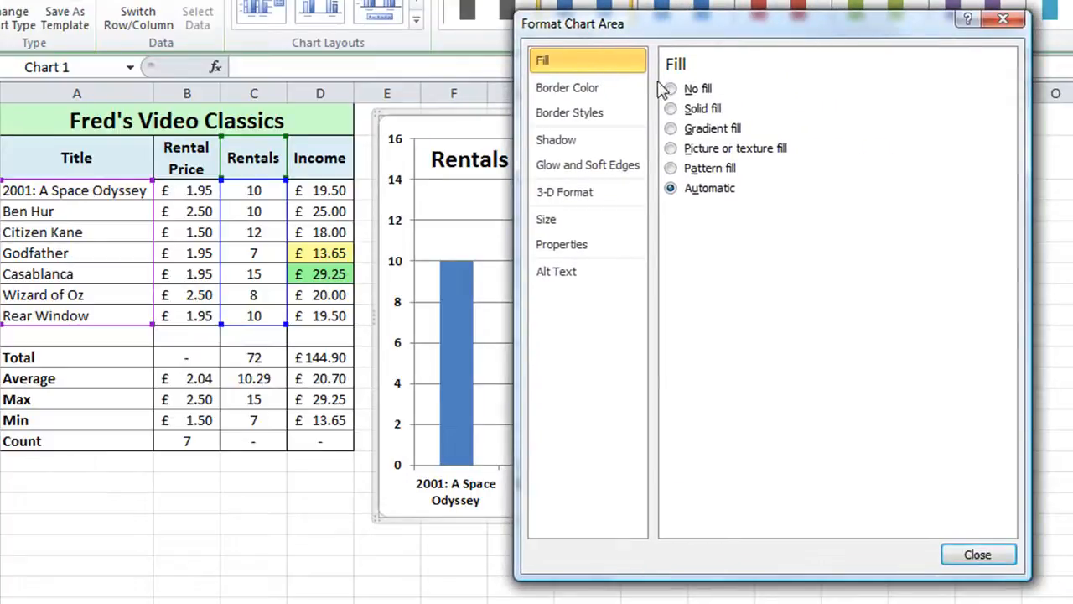
click(686, 154)
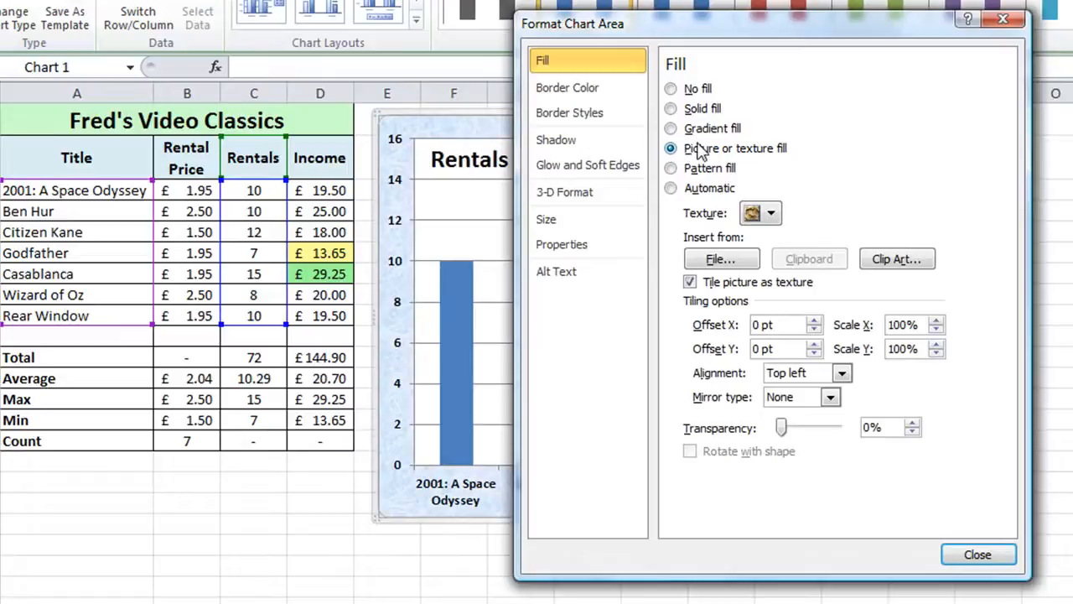
click(771, 215)
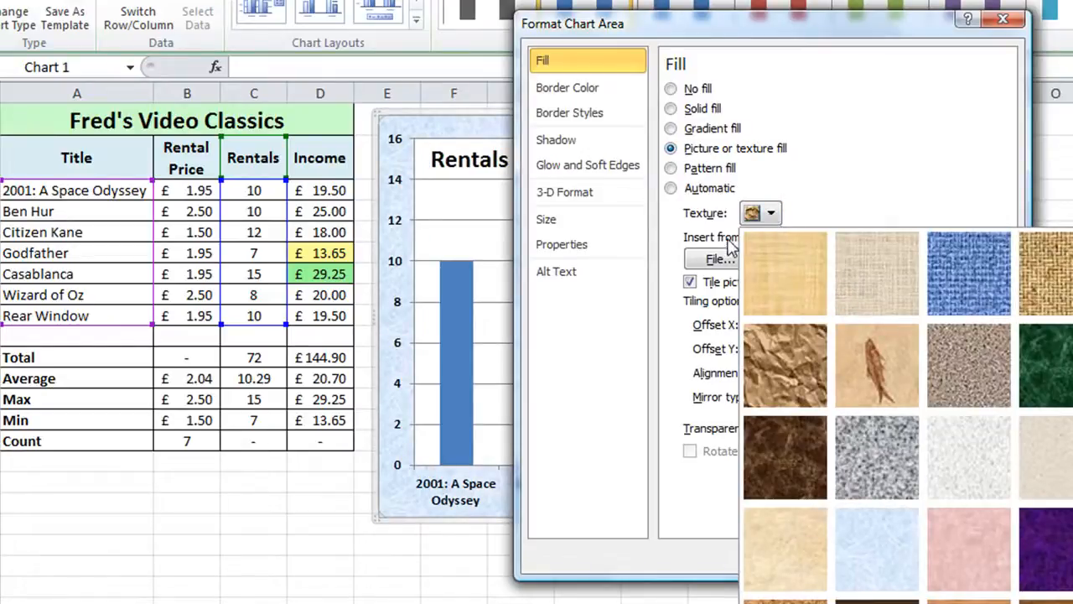
click(859, 547)
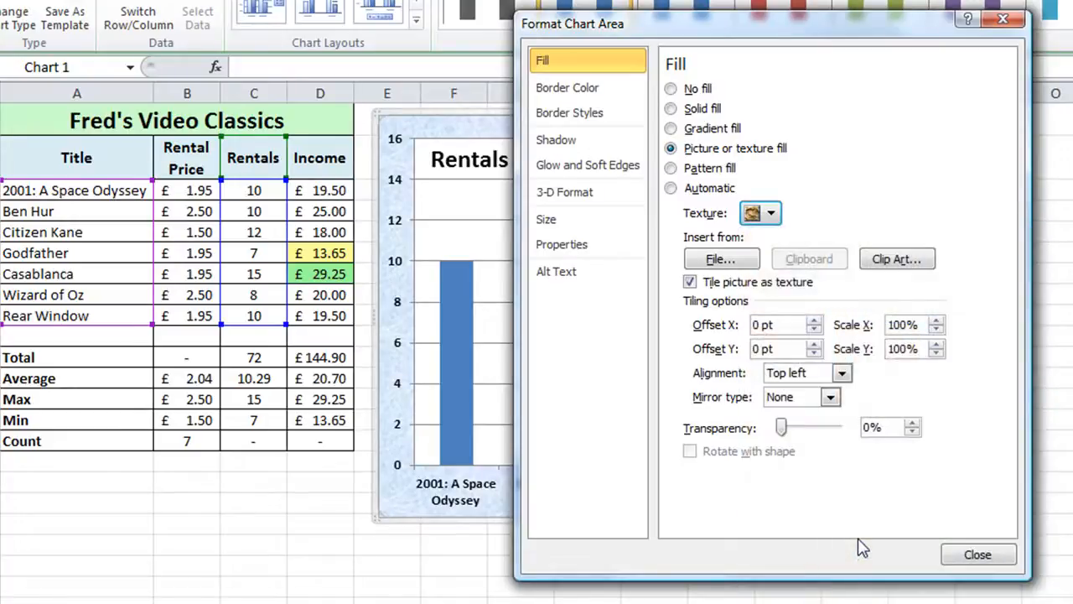
click(977, 555)
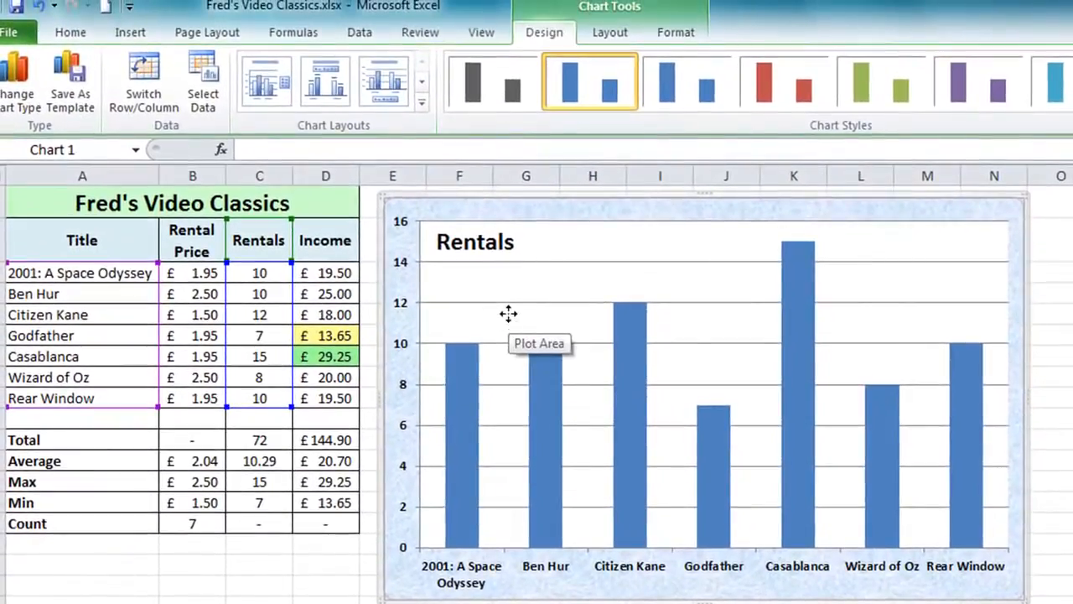
Apply the pale aqua gradient shape style with dark text to the plot area behind the columns
click(508, 313)
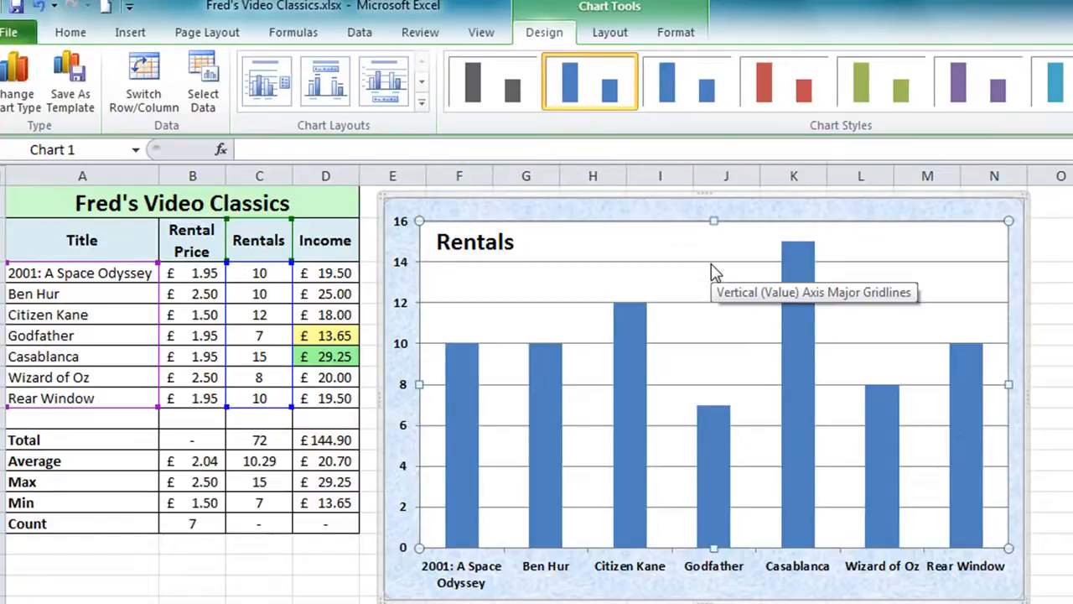
click(675, 34)
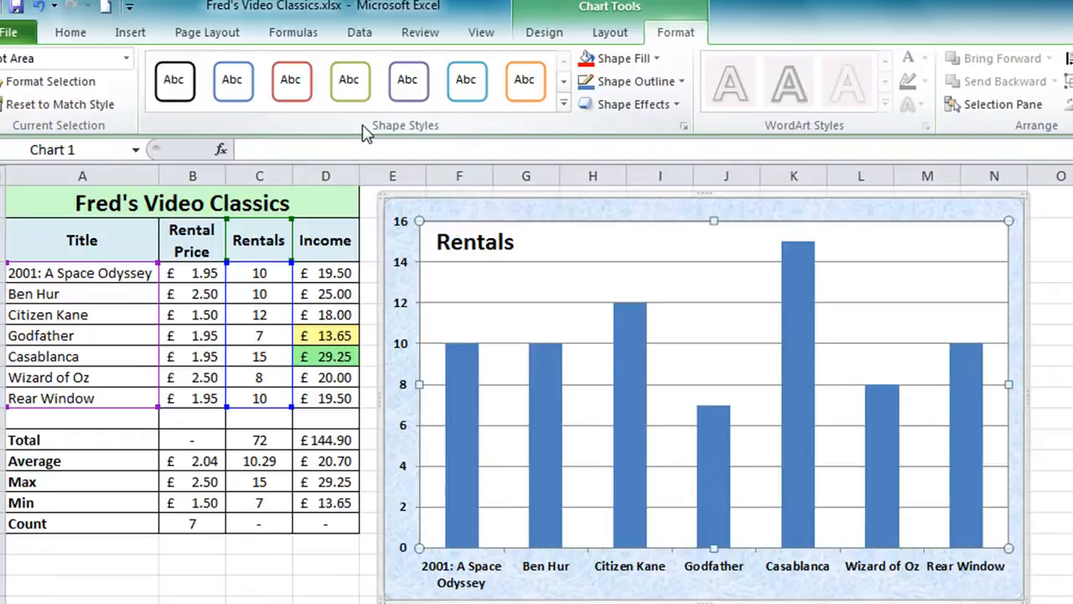
click(563, 104)
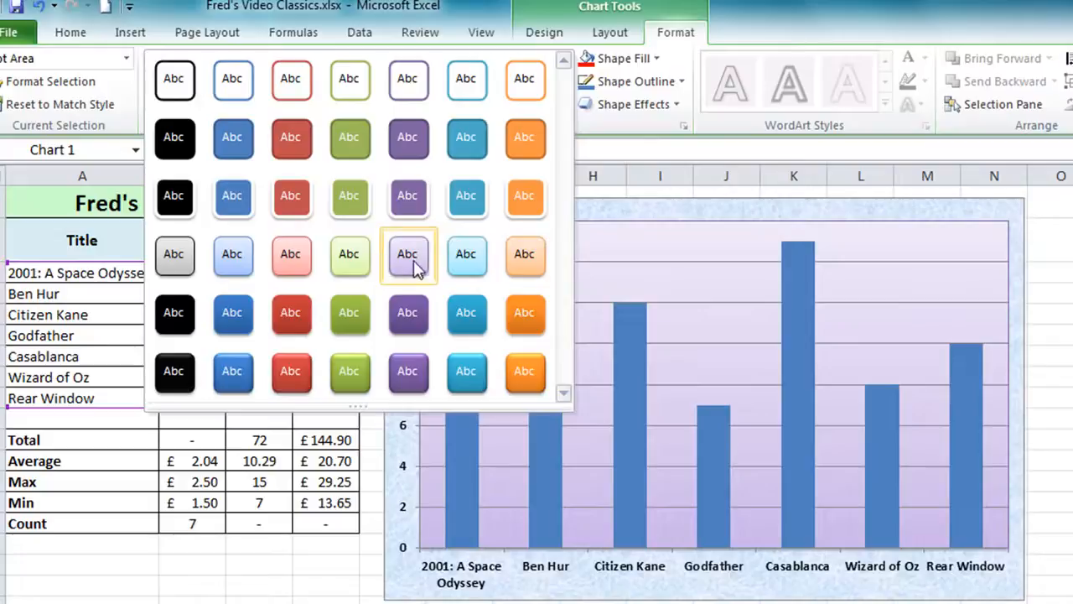
click(466, 255)
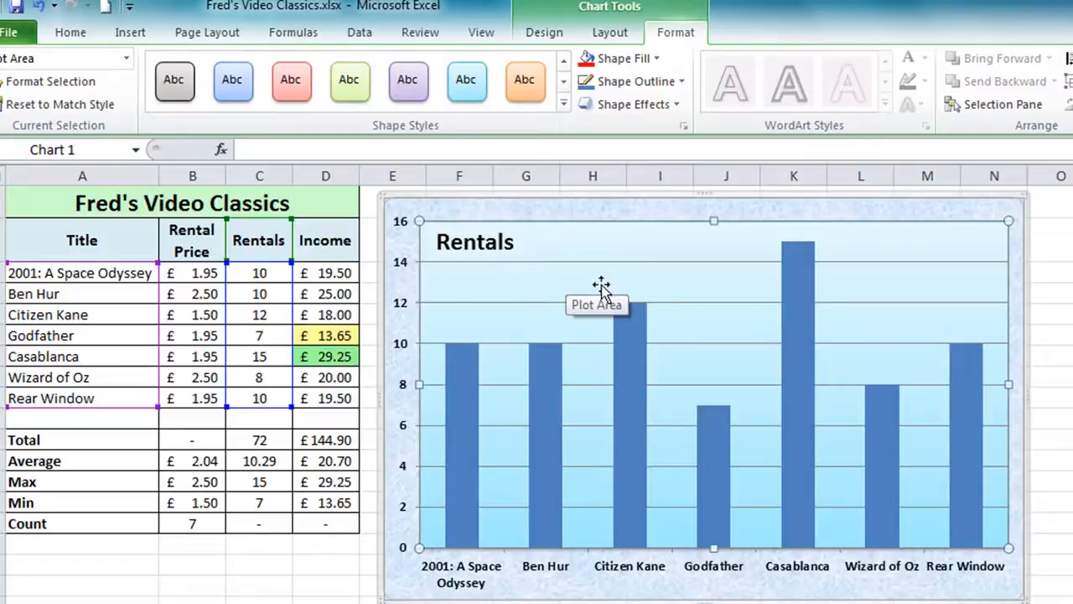
Widen the Rentals columns by reducing the data series gap width to 90%
click(621, 378)
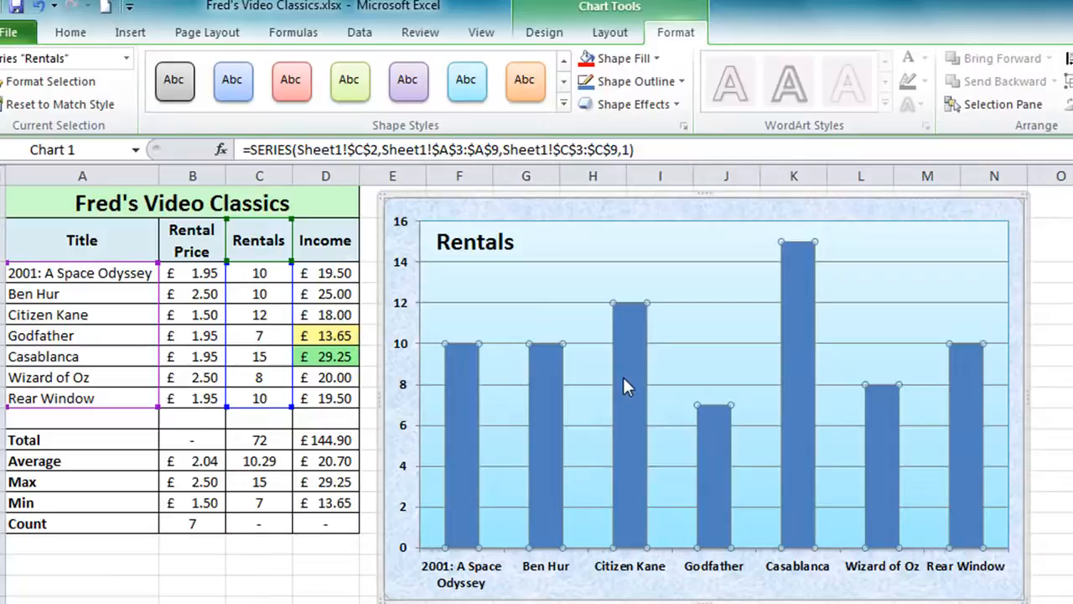
mouse_move(634, 387)
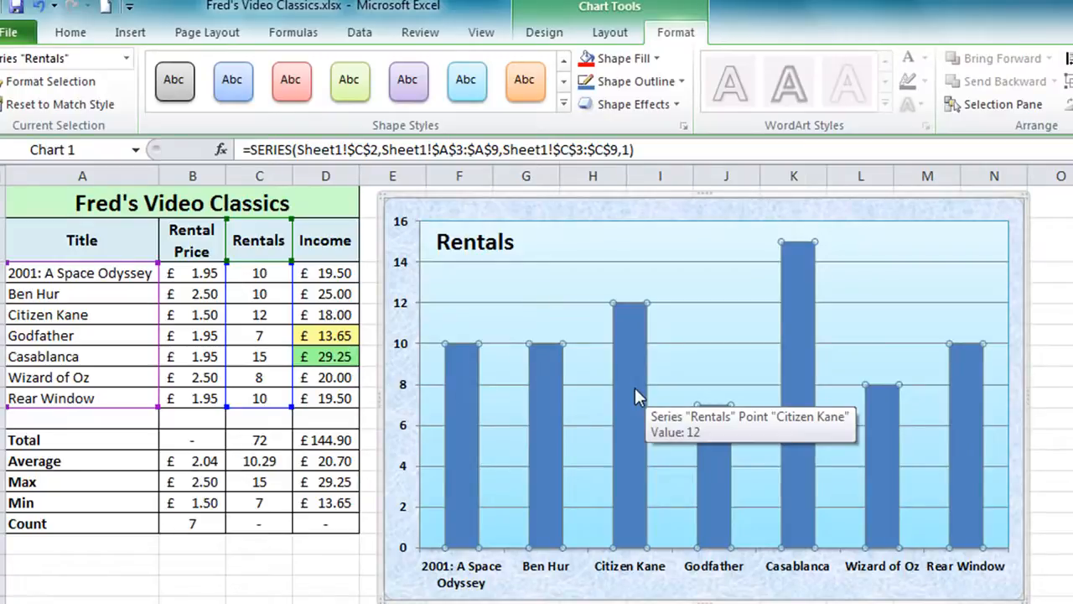
right_click(631, 337)
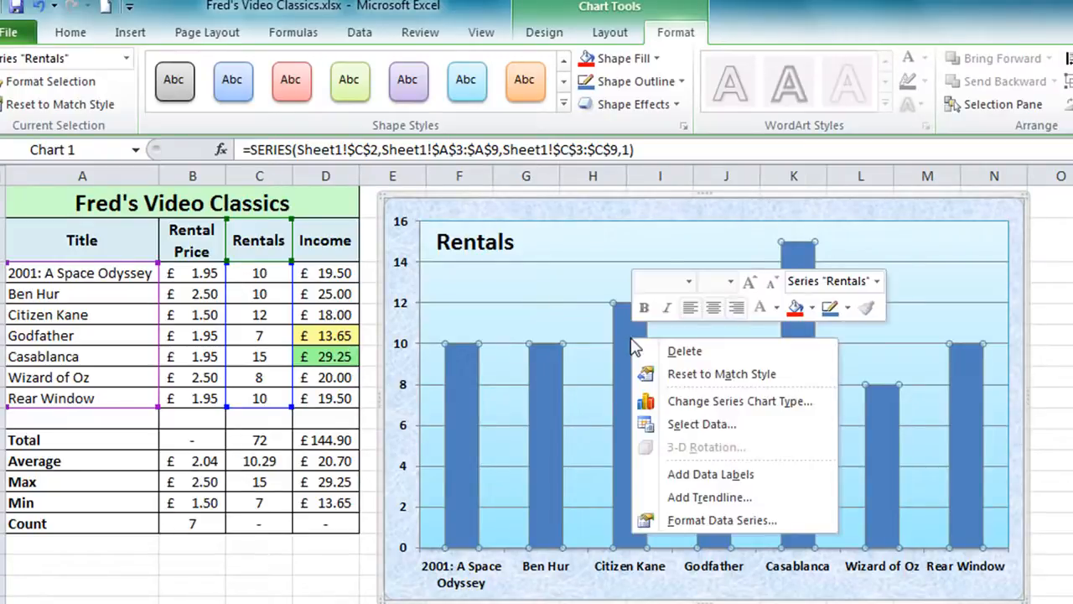
click(745, 522)
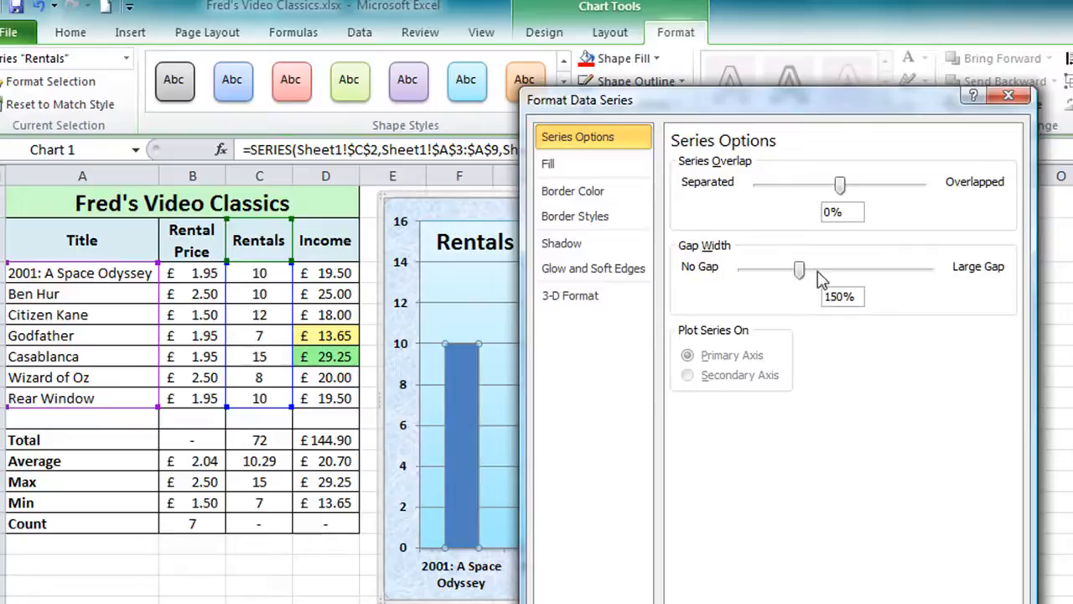
drag(687, 101, 826, 96)
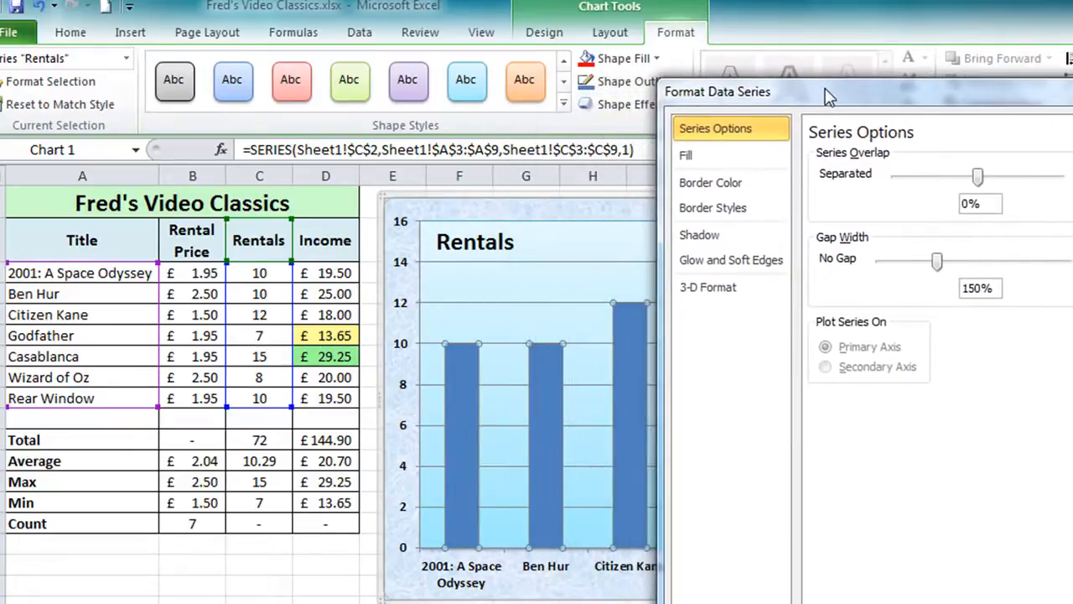
click(884, 262)
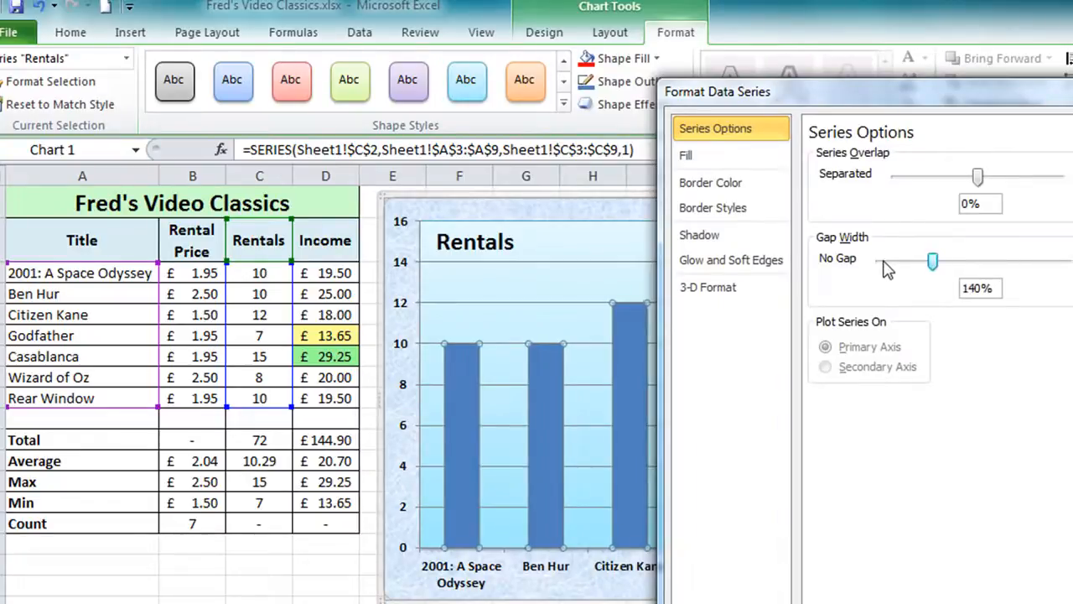
click(885, 261)
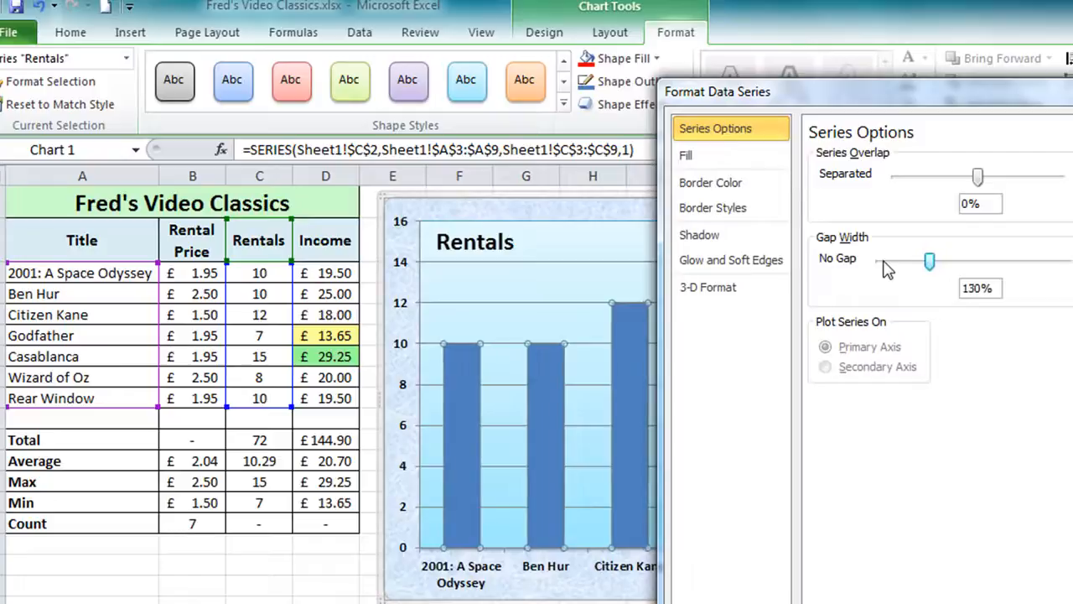
click(887, 268)
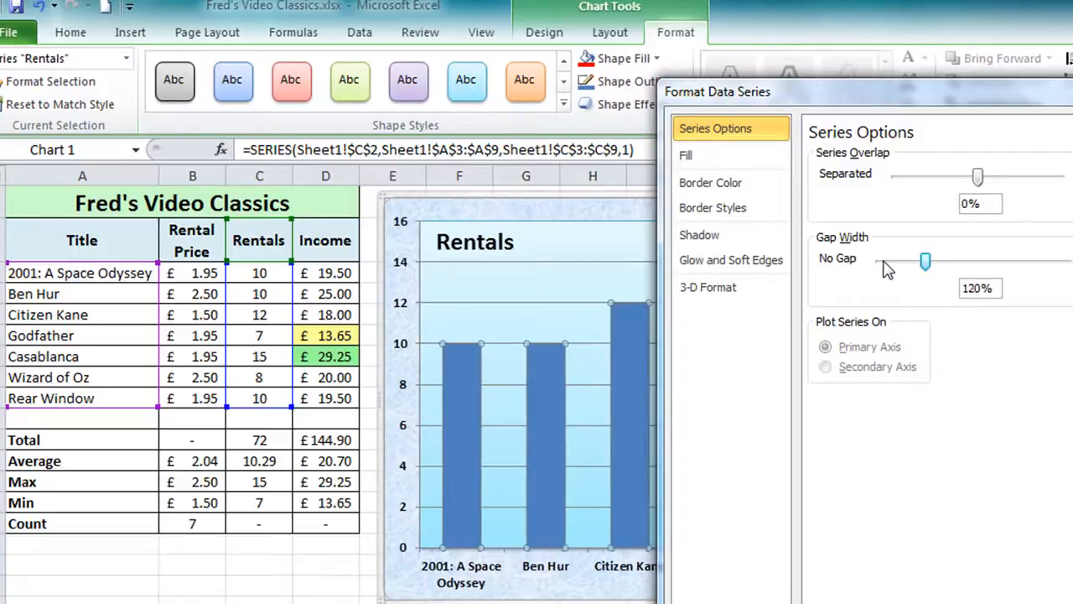
click(887, 269)
click(888, 268)
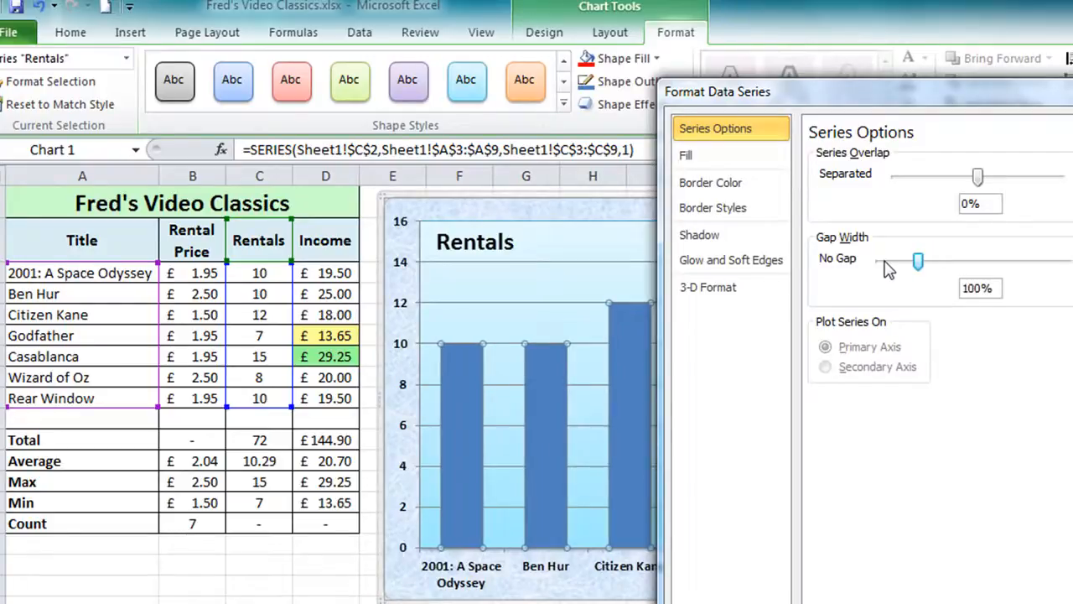
click(889, 268)
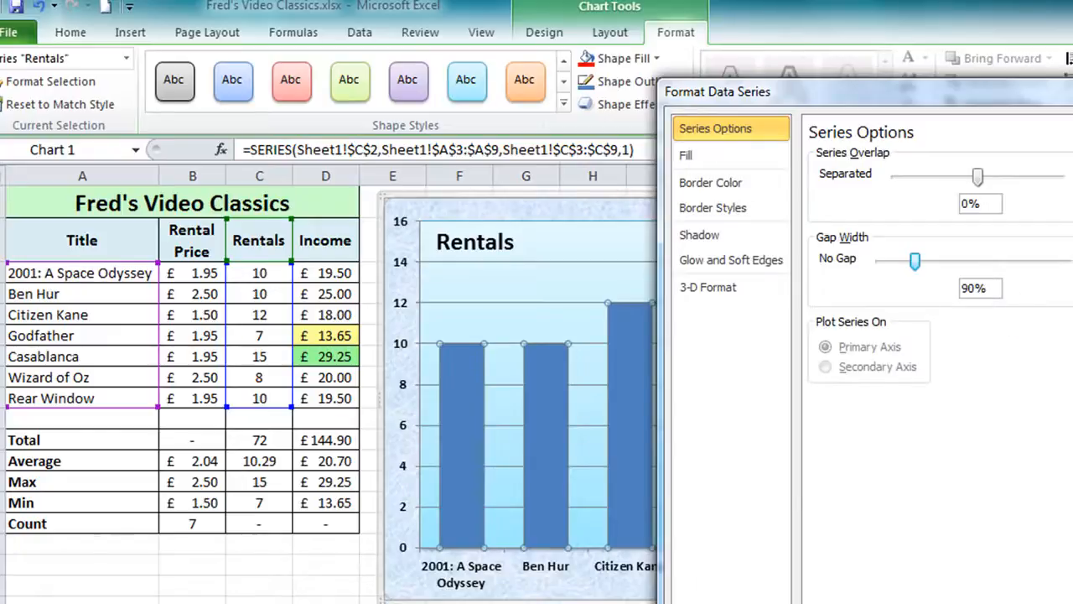
key(Escape)
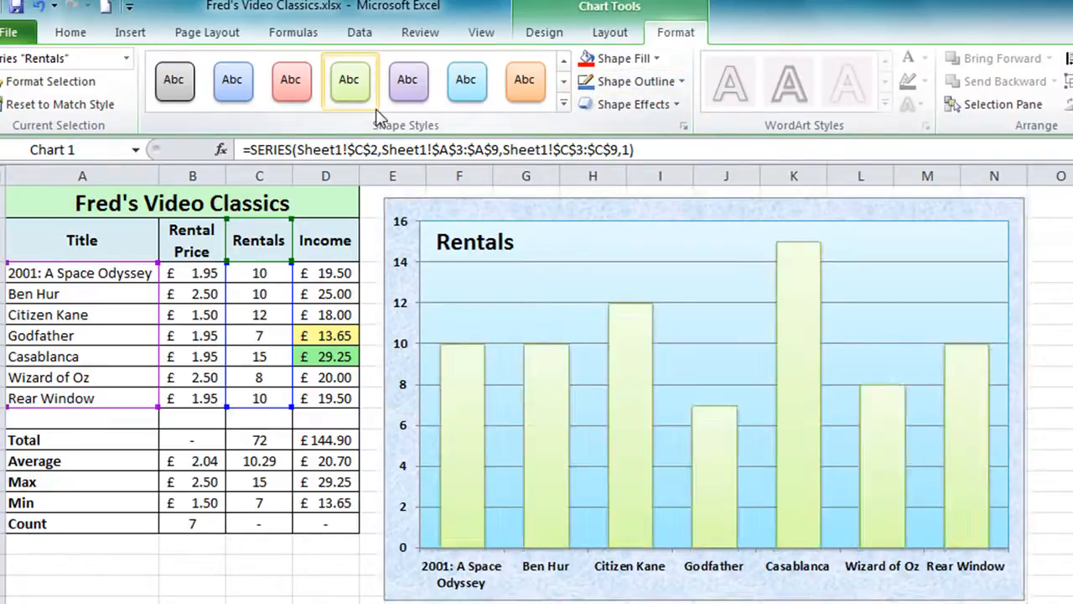
Apply the glossy, bevelled blue shape style from the last row of presets to the Rentals columns
click(564, 104)
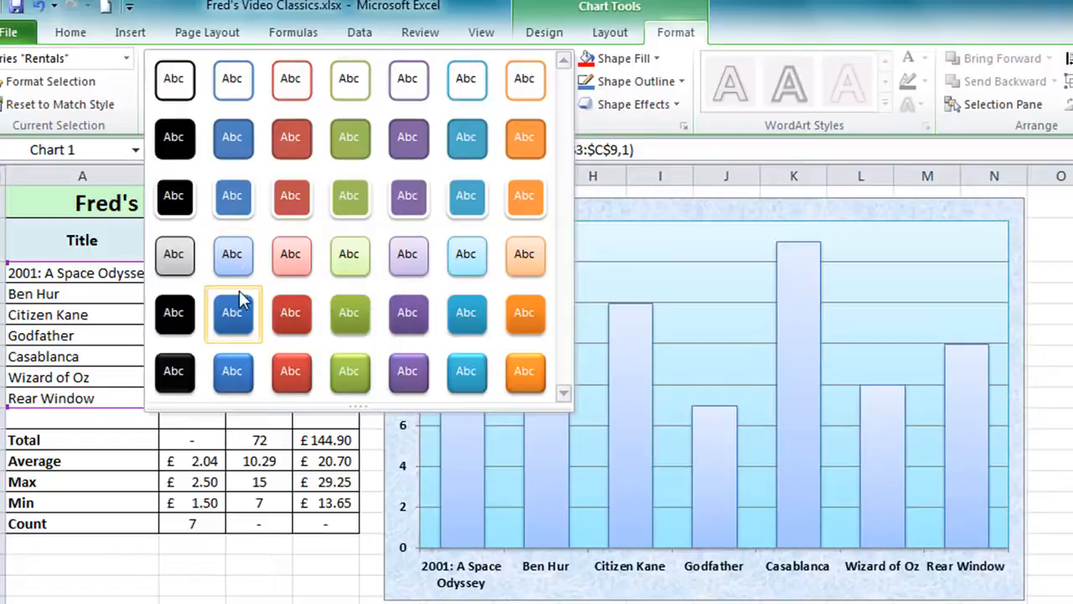
click(235, 380)
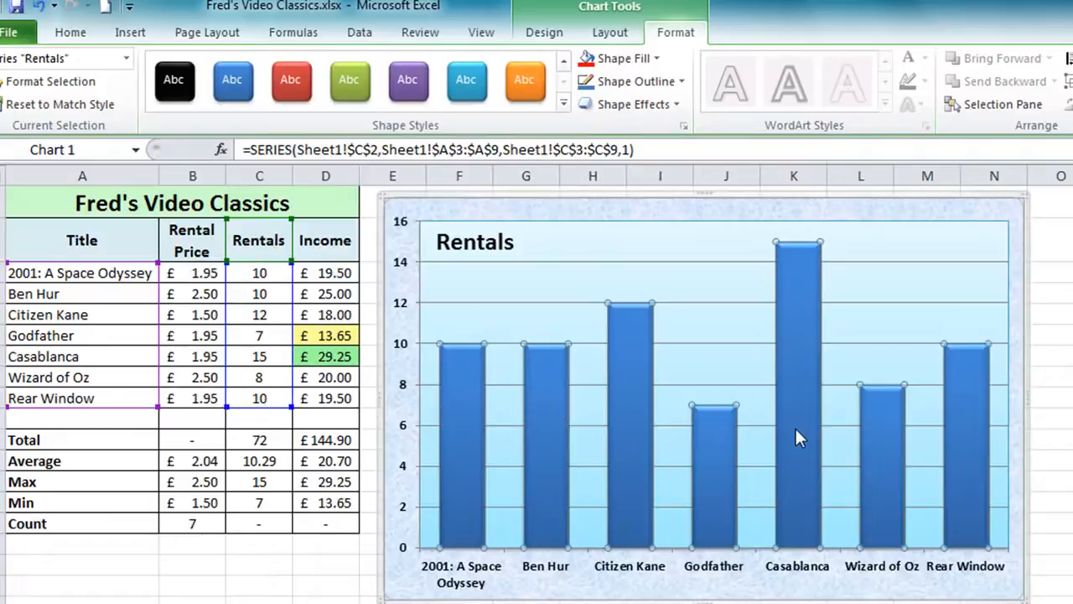
Add data labels to all columns of the Rentals series
mouse_move(796, 432)
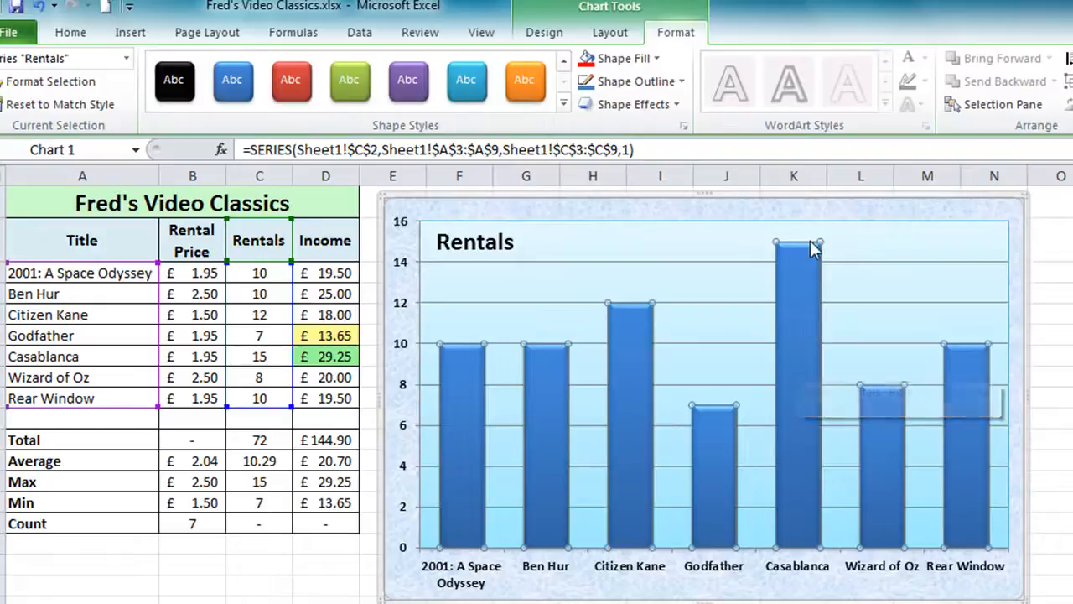
right_click(793, 343)
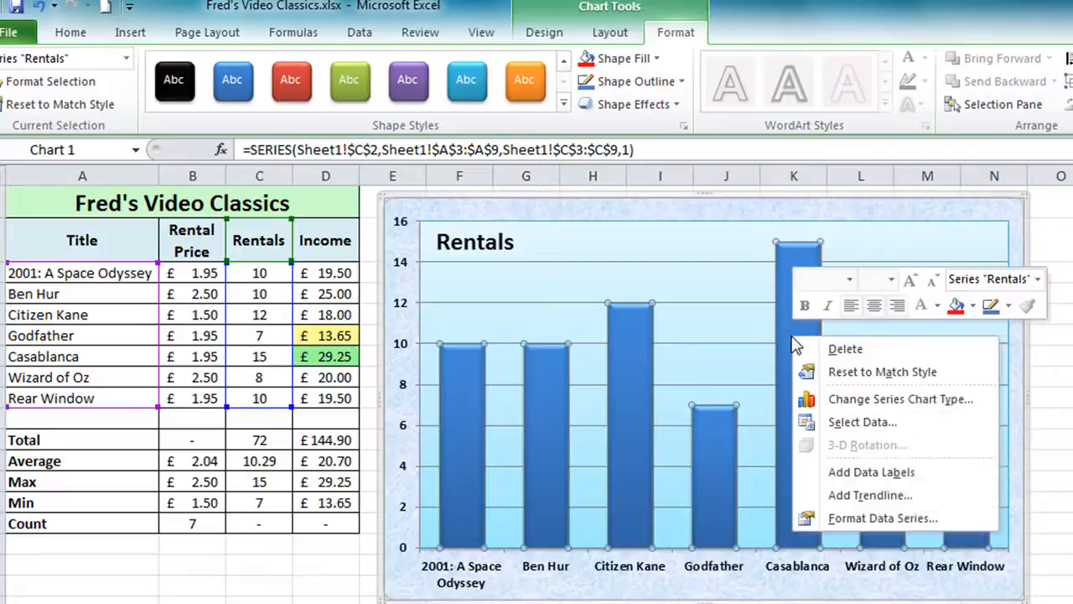
click(872, 472)
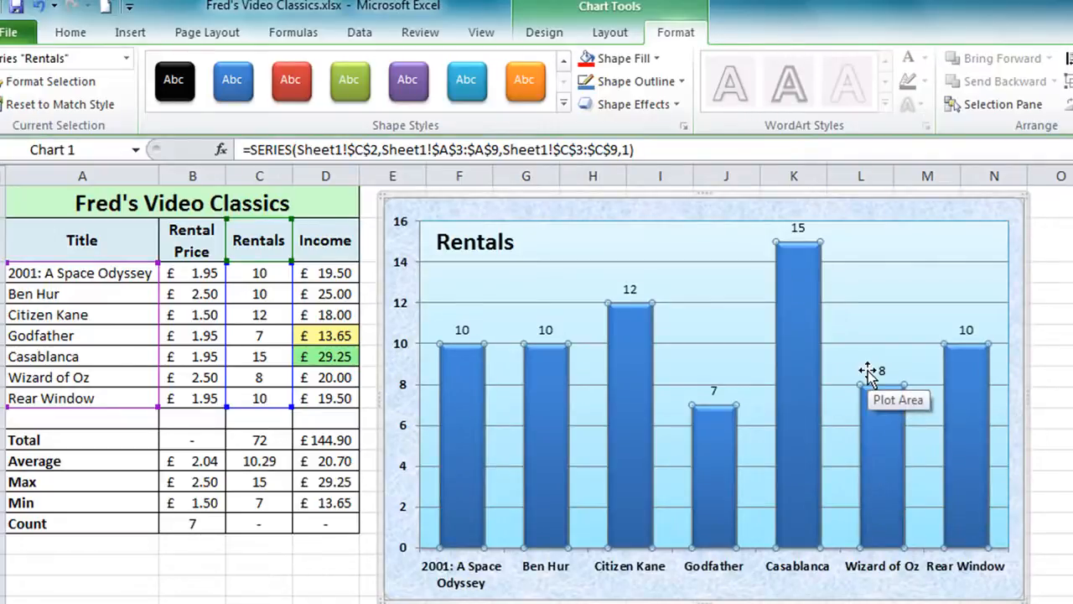
Move each of the seven data labels down individually so it sits just inside the upper end of its column
mouse_move(799, 260)
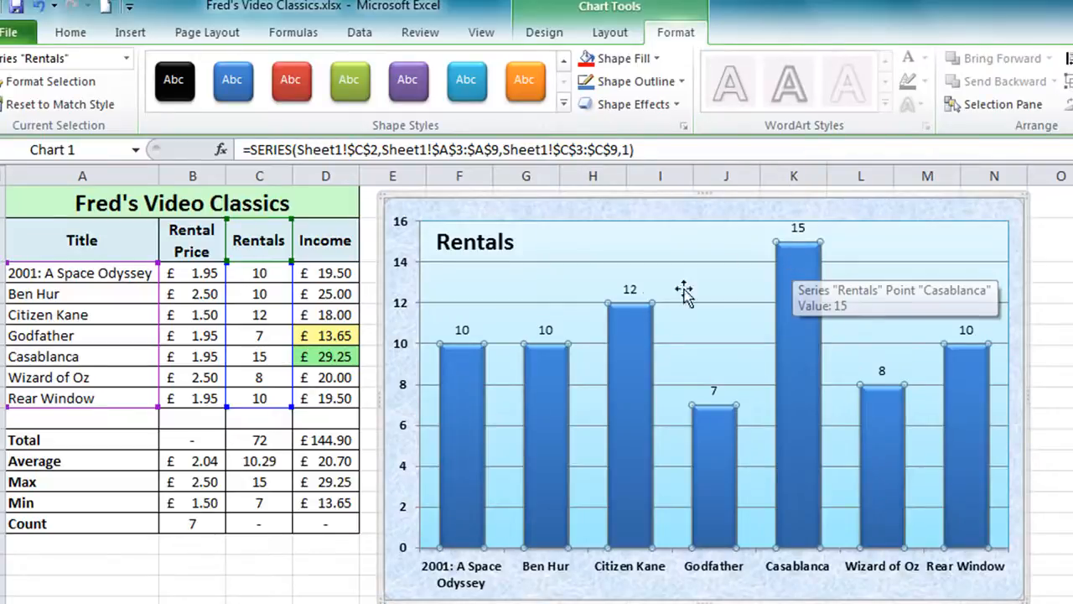
click(460, 332)
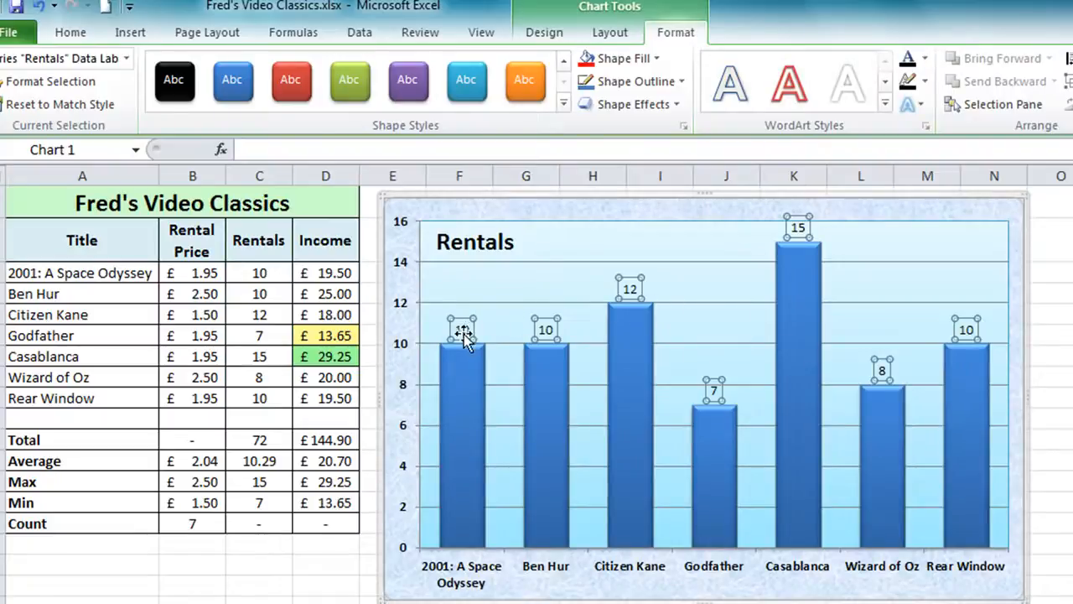
click(461, 331)
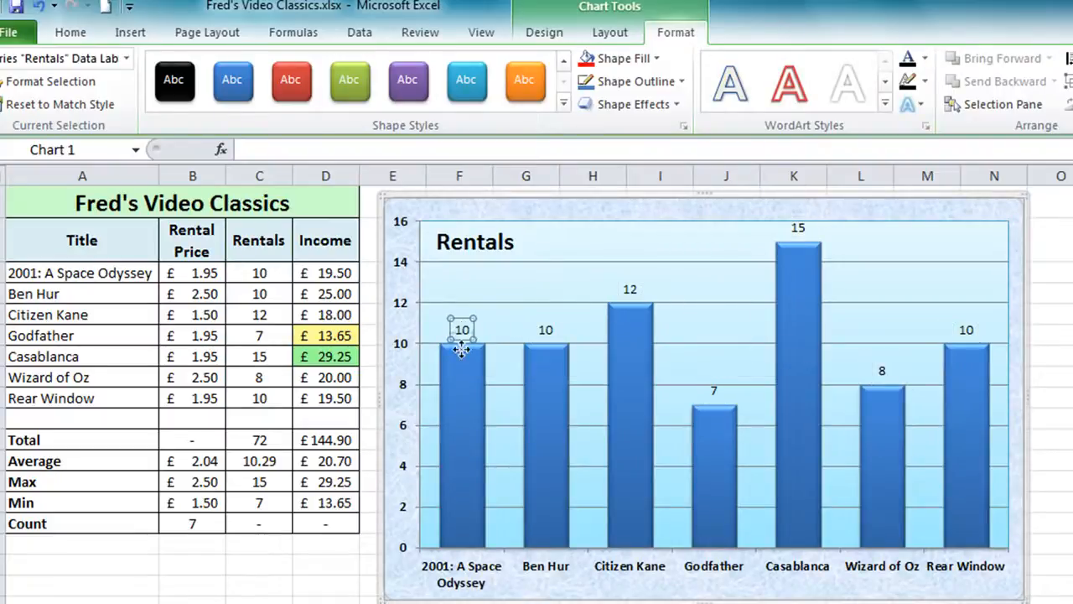
drag(461, 365, 462, 363)
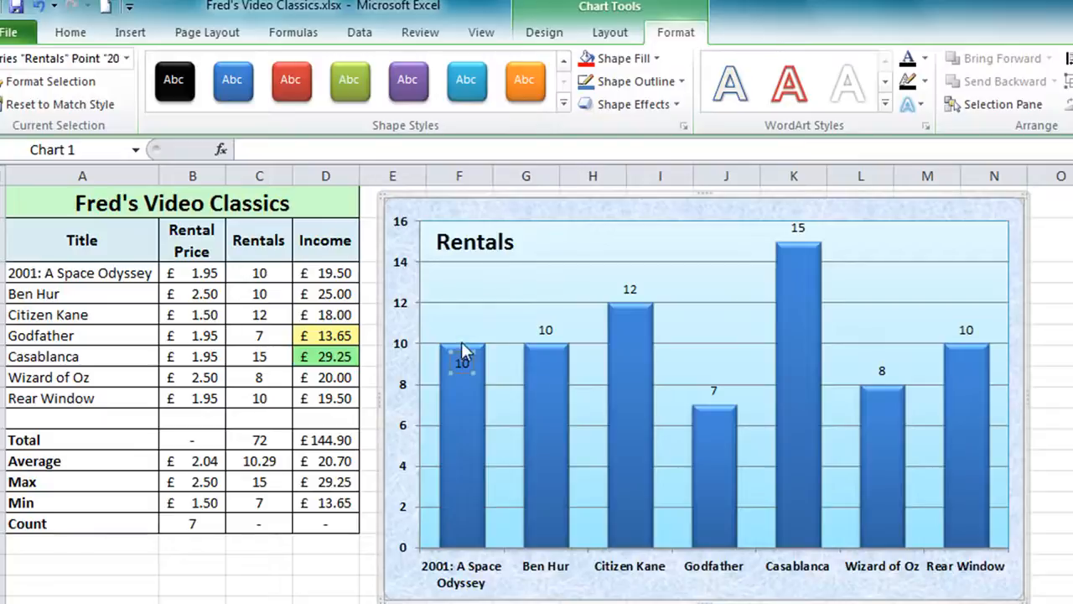
click(541, 331)
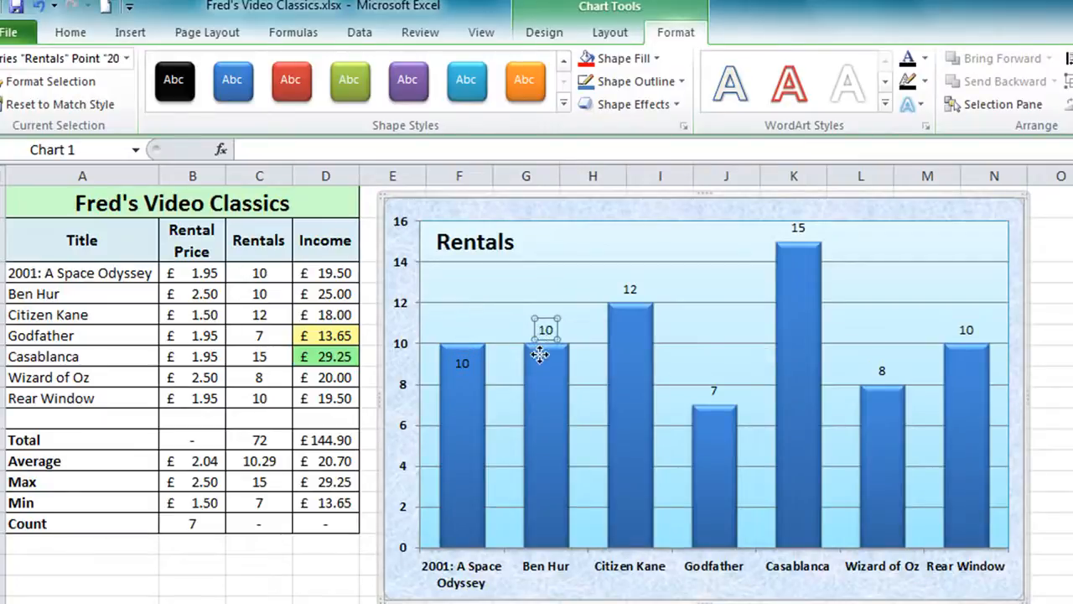
drag(541, 366, 540, 367)
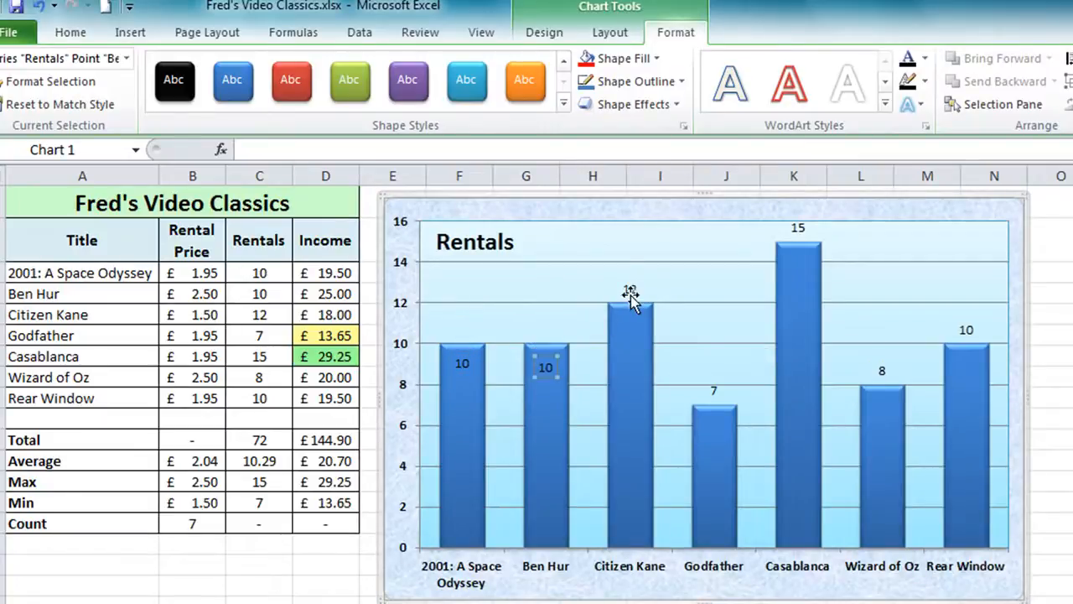
click(629, 289)
drag(630, 289, 628, 326)
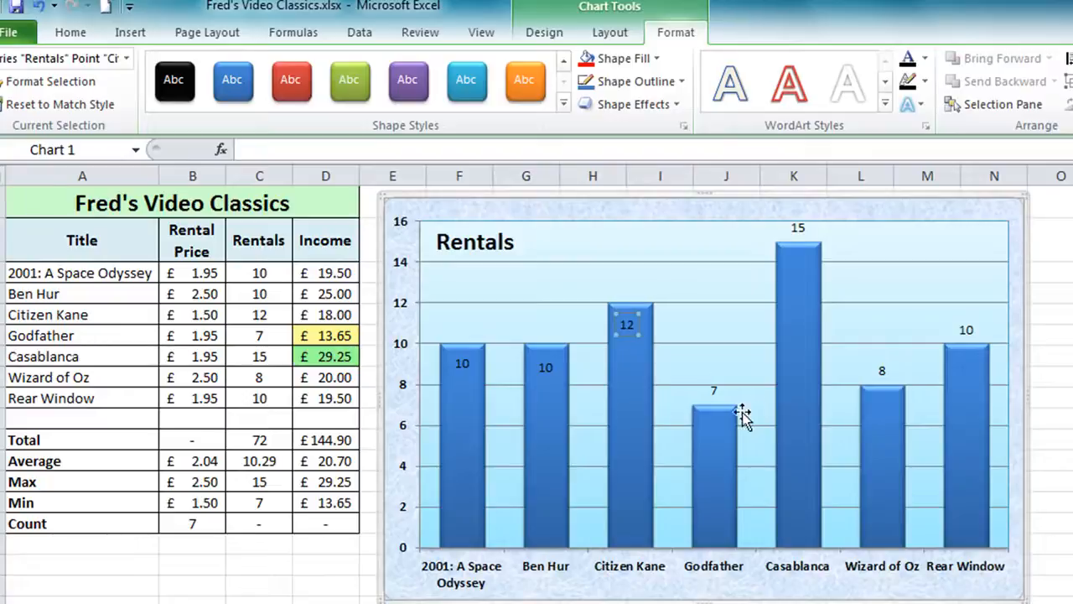
drag(713, 386, 711, 427)
drag(797, 229, 802, 270)
click(880, 370)
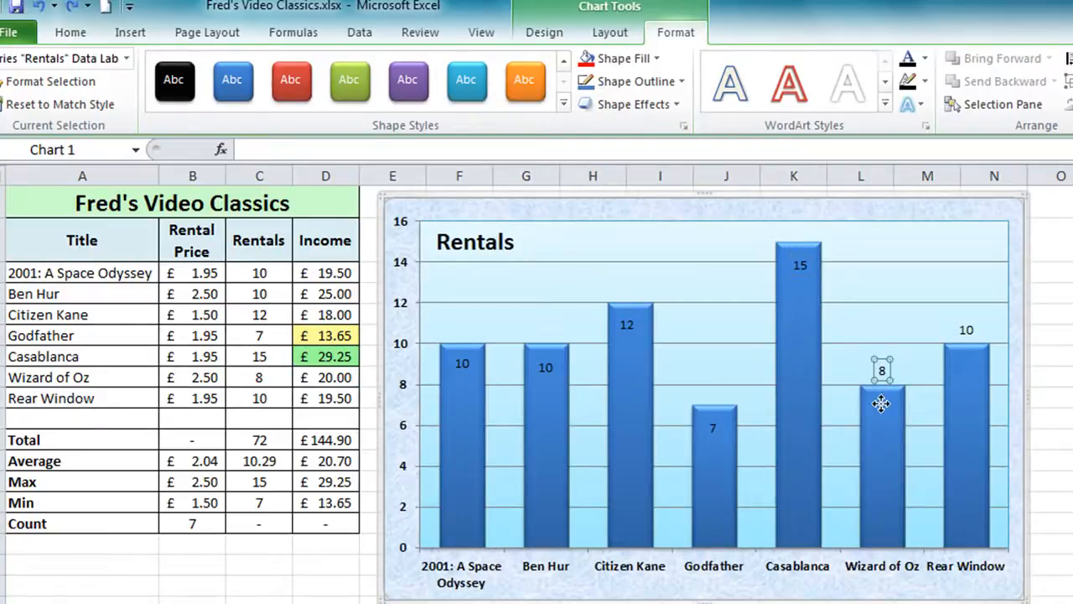
drag(880, 403, 883, 400)
click(967, 331)
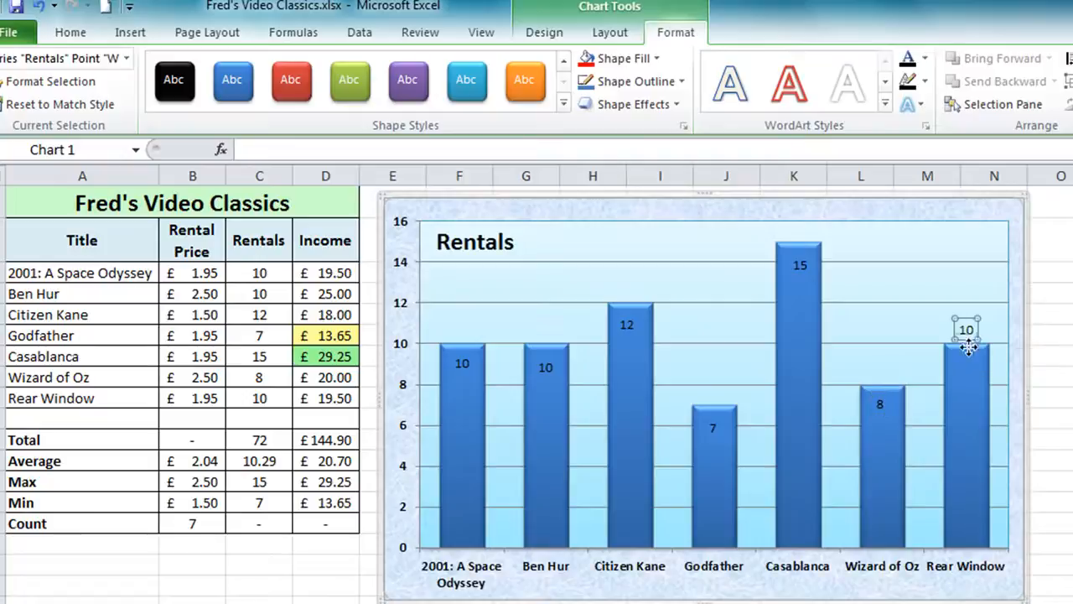
drag(968, 359, 966, 361)
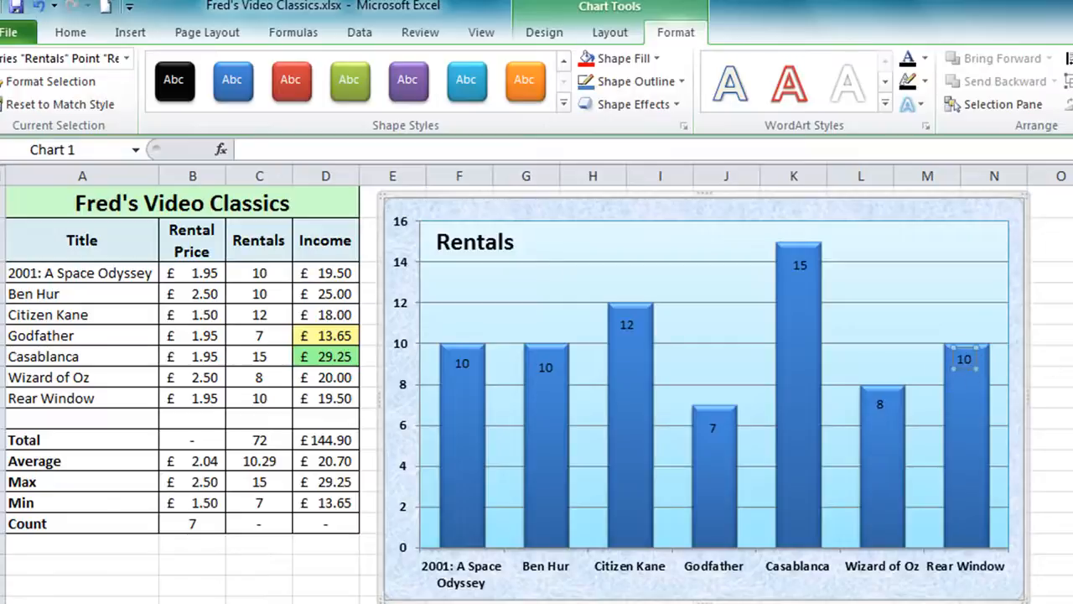
Give all the Rentals data labels a yellow font colour and a red fill
click(930, 282)
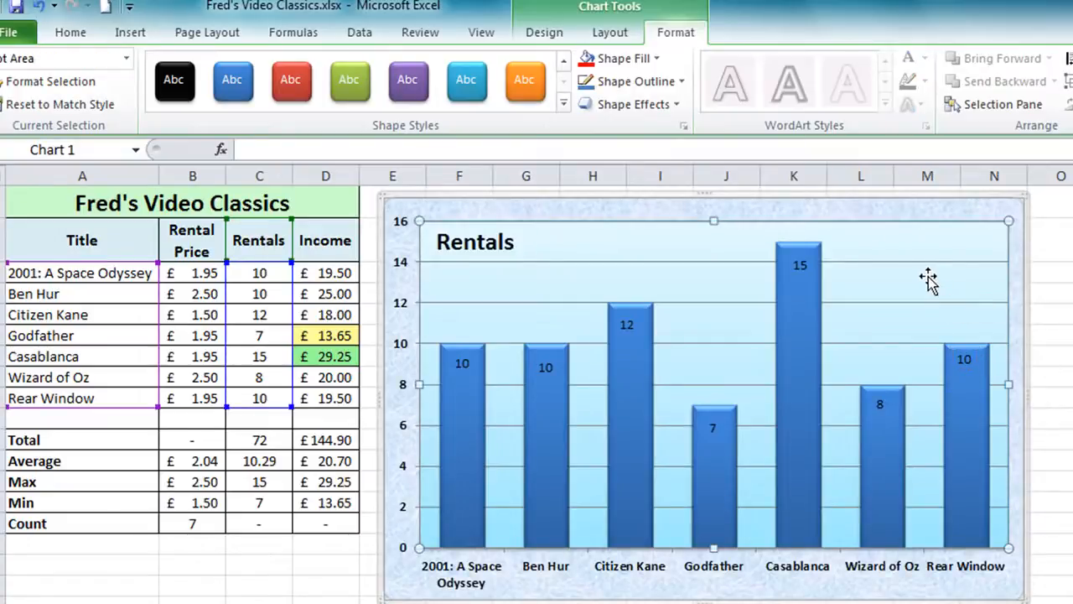
click(964, 356)
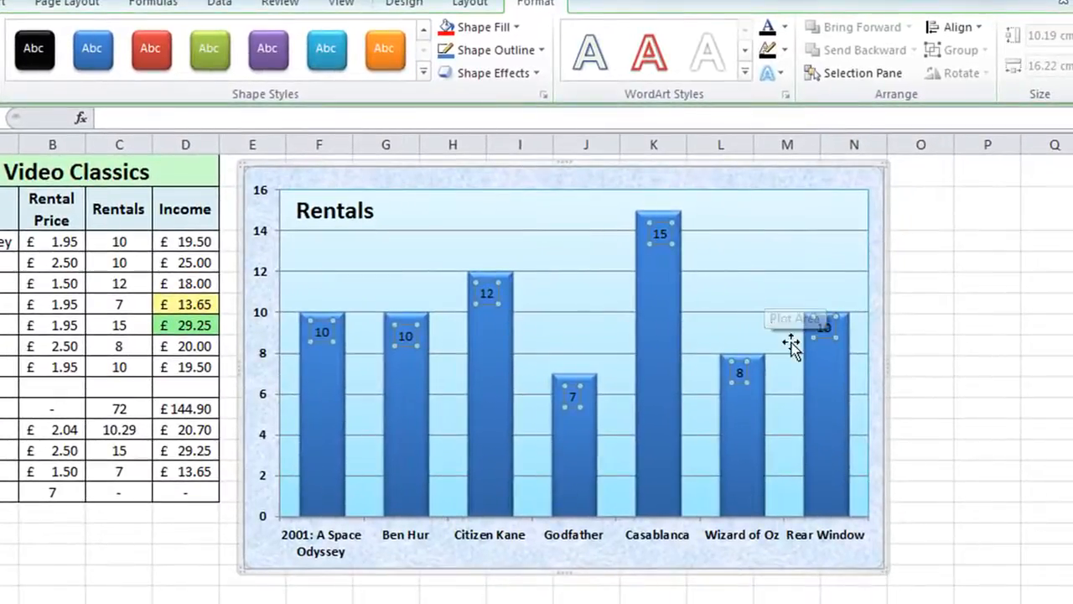
right_click(823, 337)
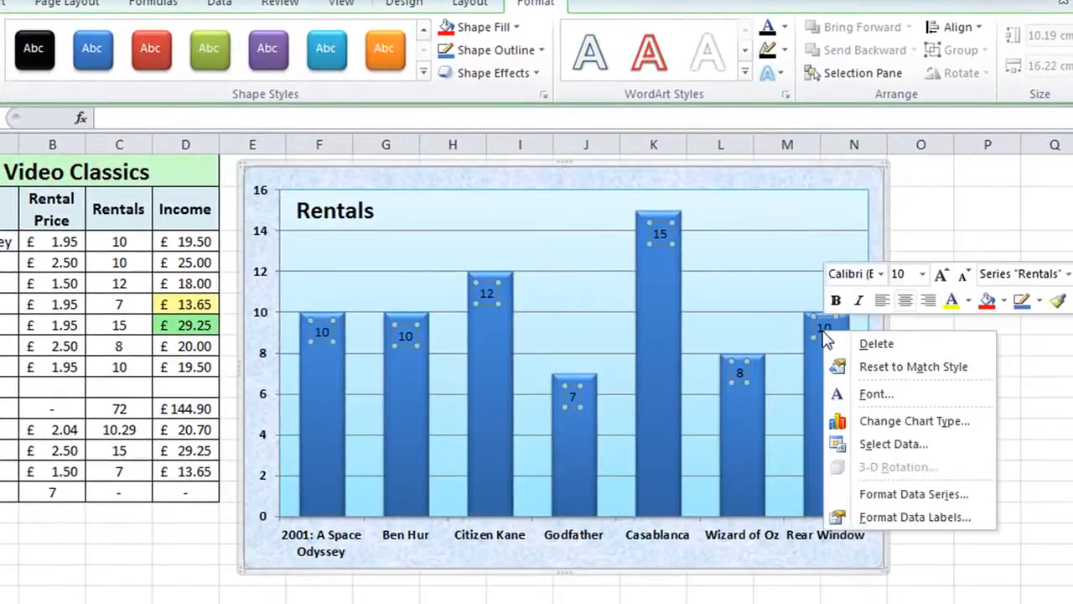
click(968, 300)
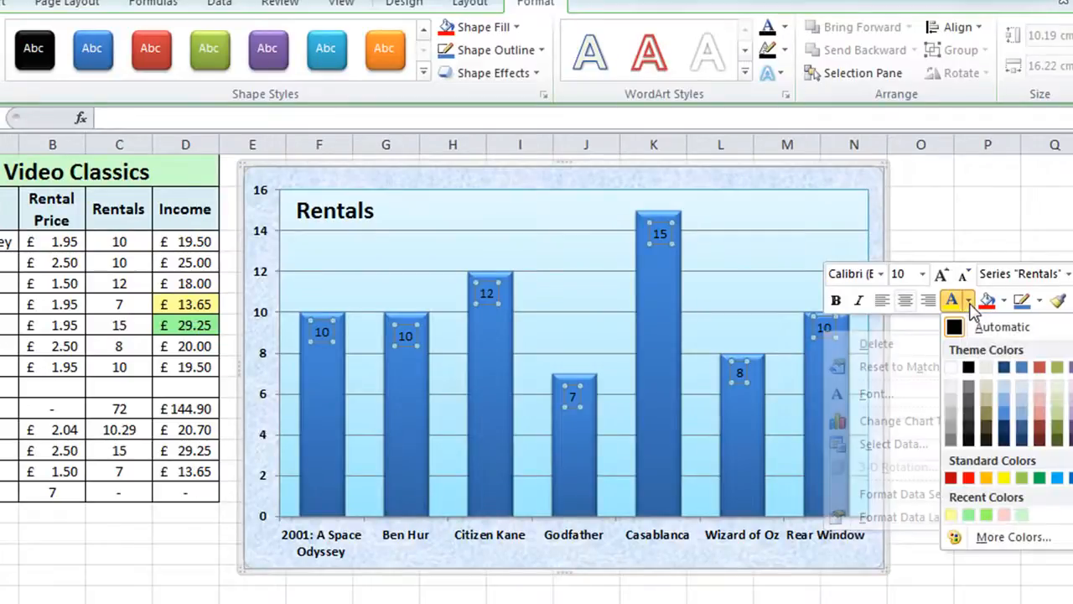
click(1007, 477)
click(1006, 302)
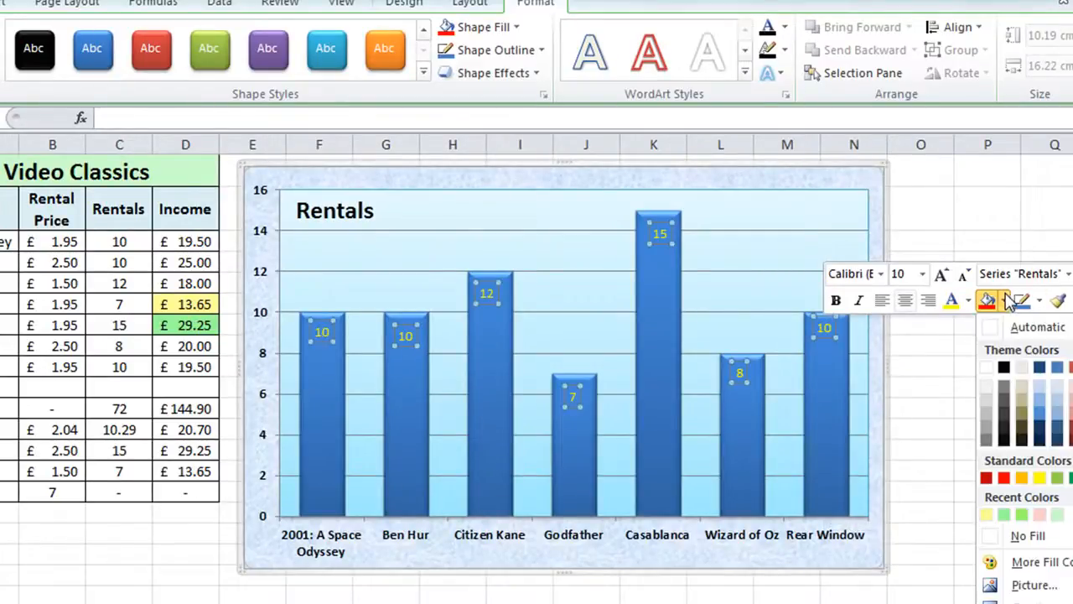
click(1006, 477)
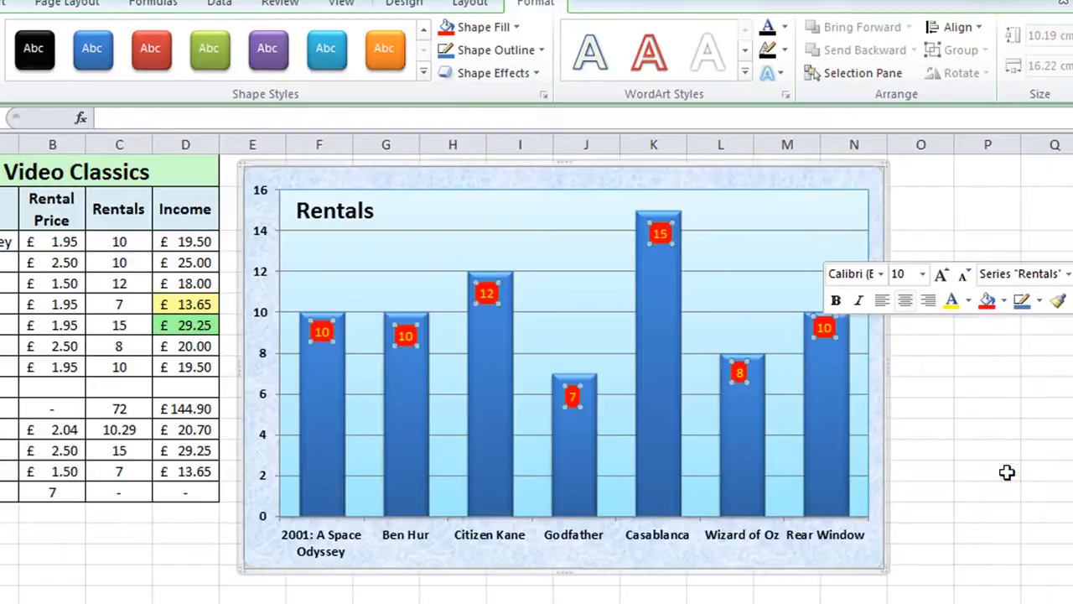
Make the Rentals data labels bold and set their font size to 11
click(836, 300)
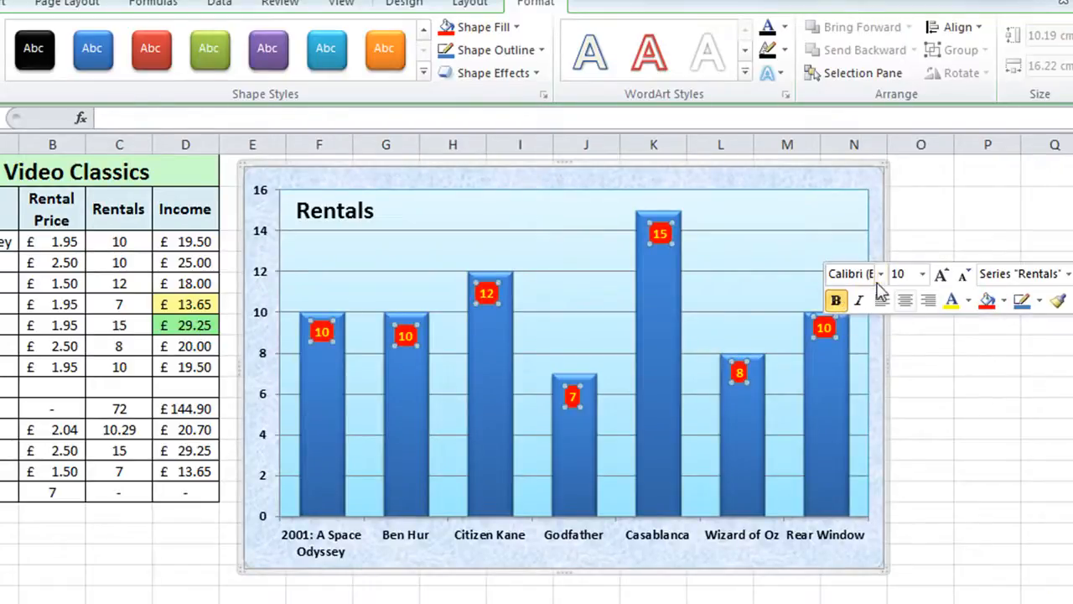
click(923, 274)
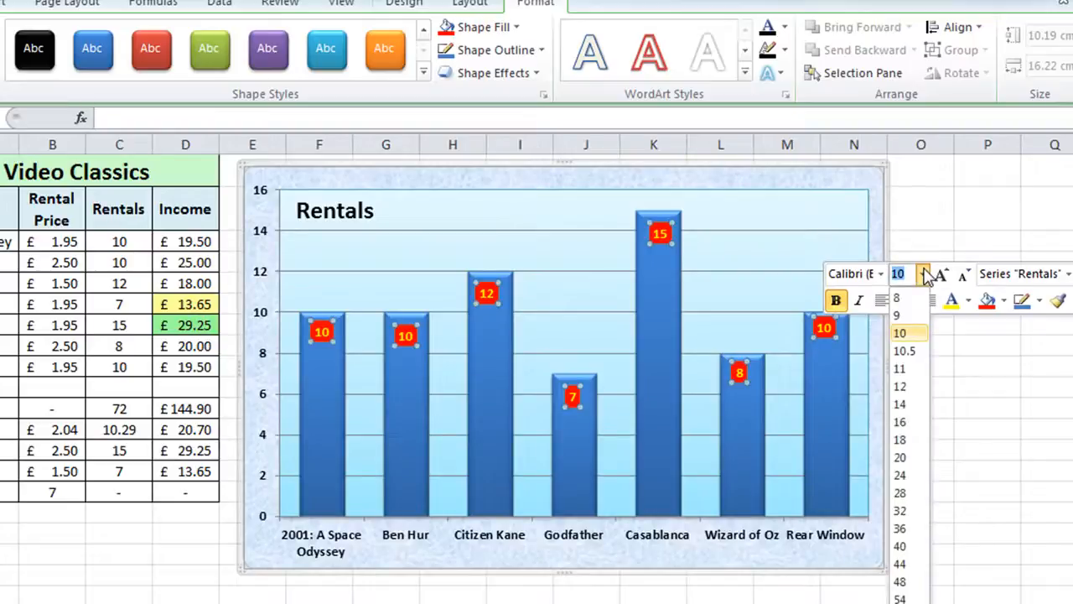
click(901, 369)
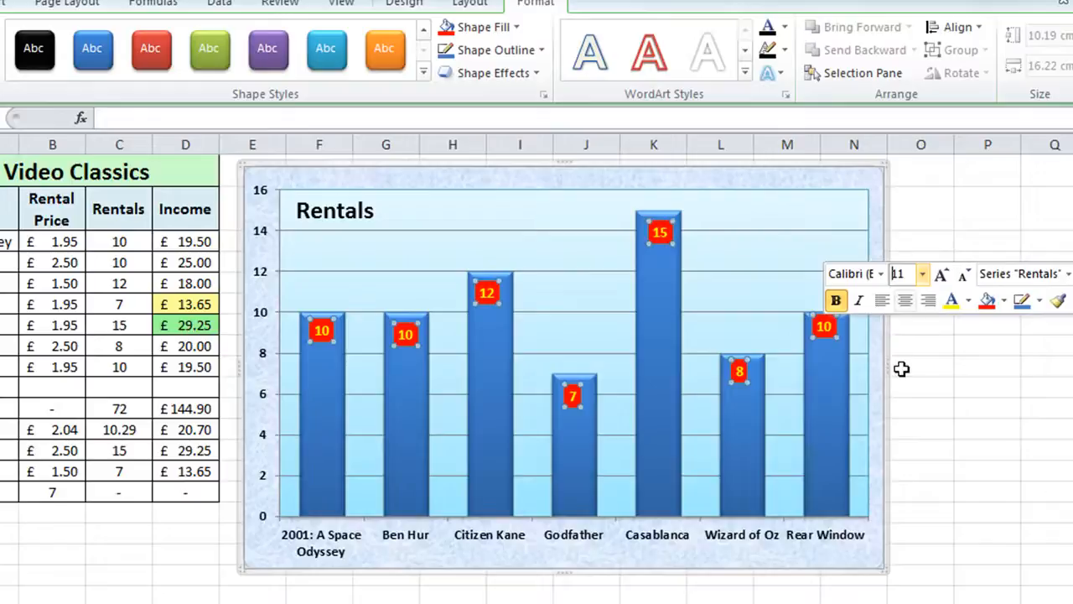
click(933, 204)
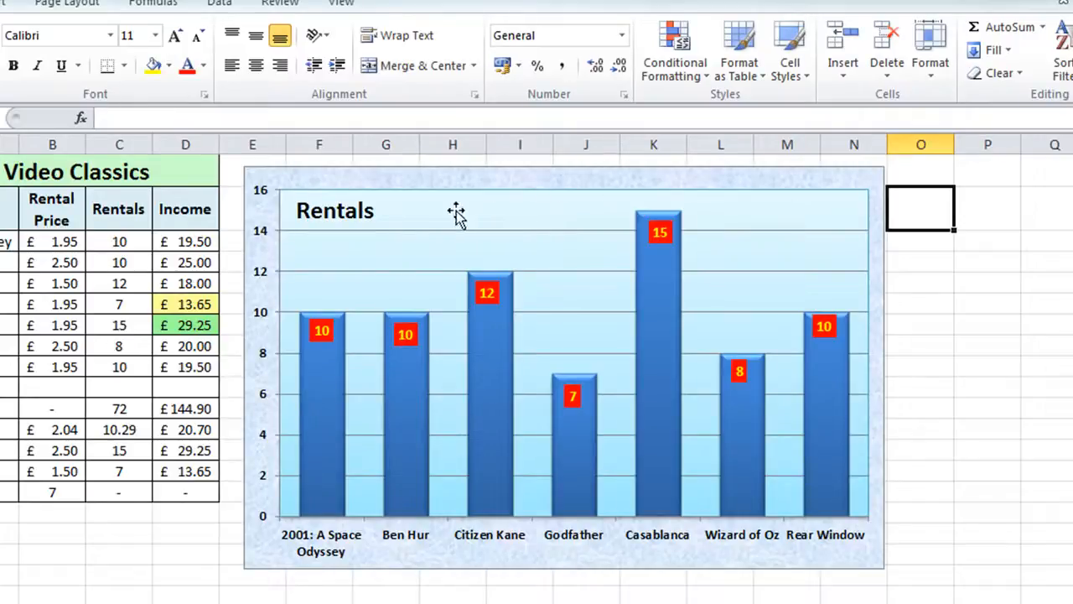
Apply the blue-outlined WordArt style to the Rentals chart title and set its font size to 24
click(352, 214)
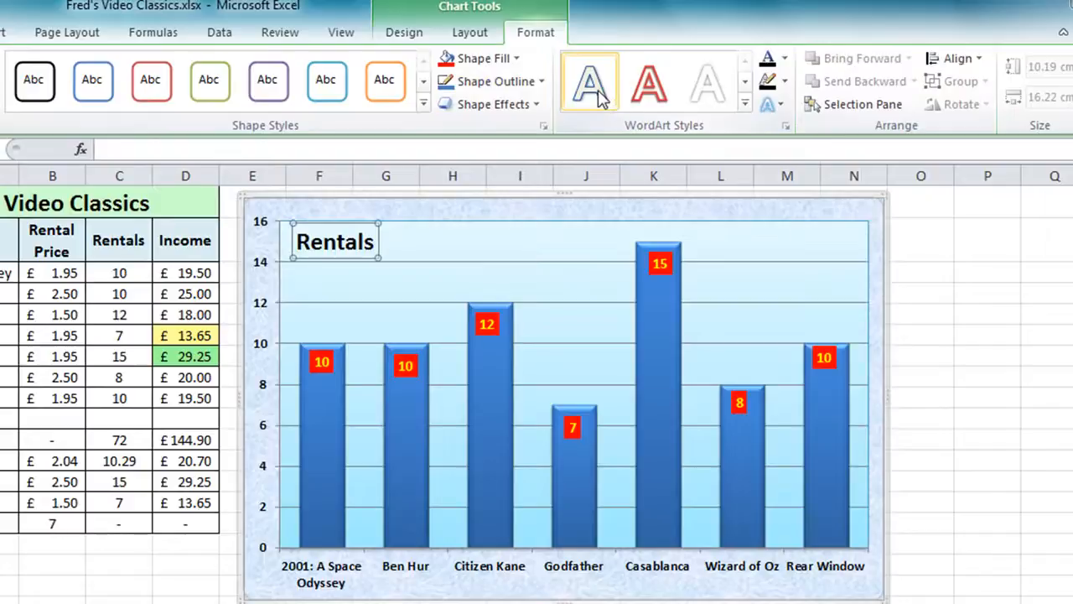
click(599, 94)
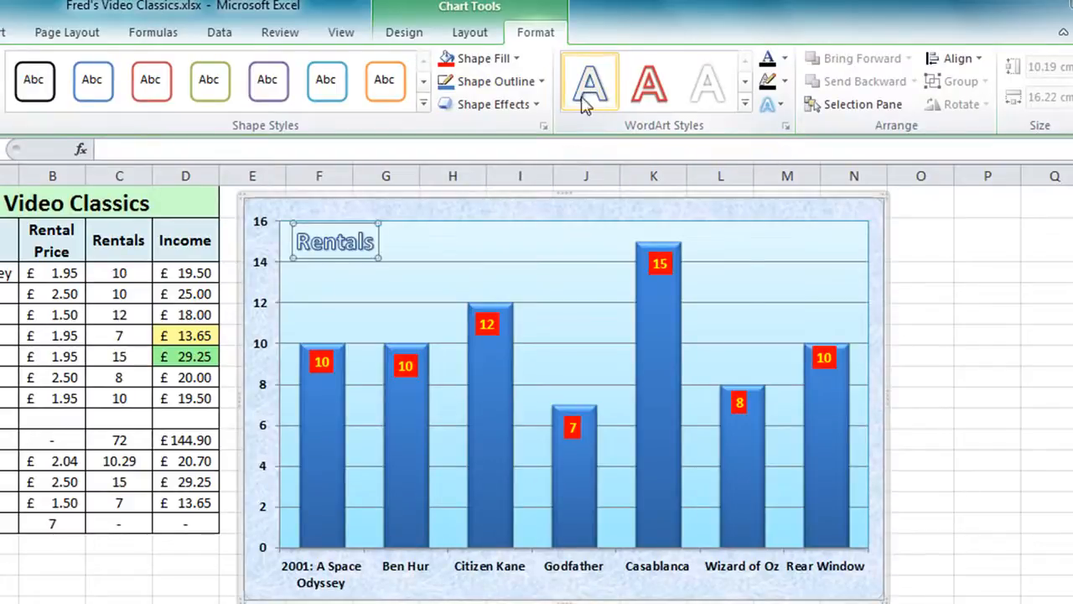
double_click(334, 243)
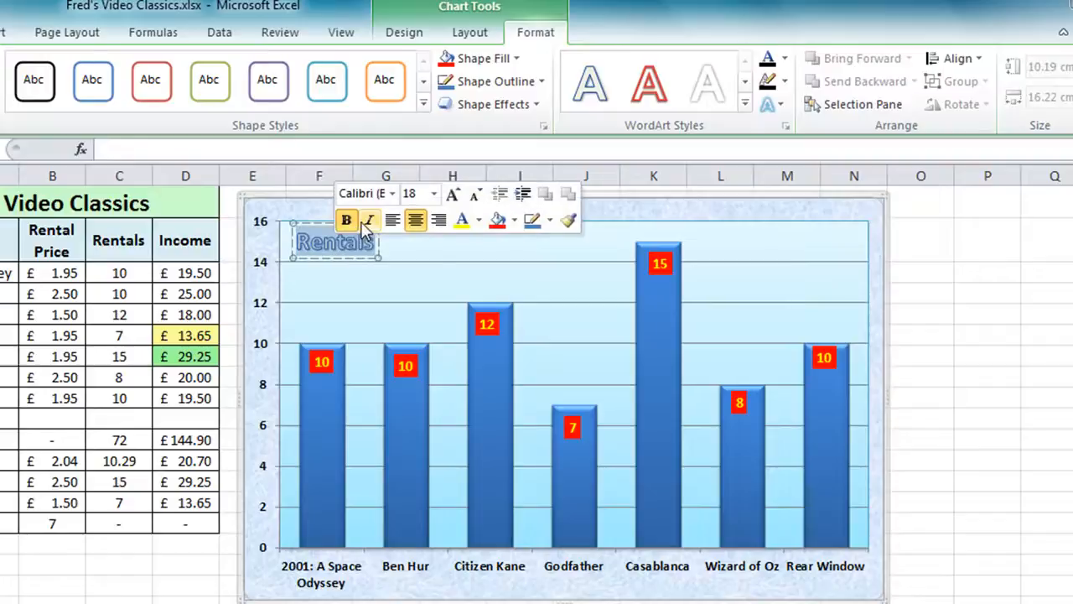
click(432, 196)
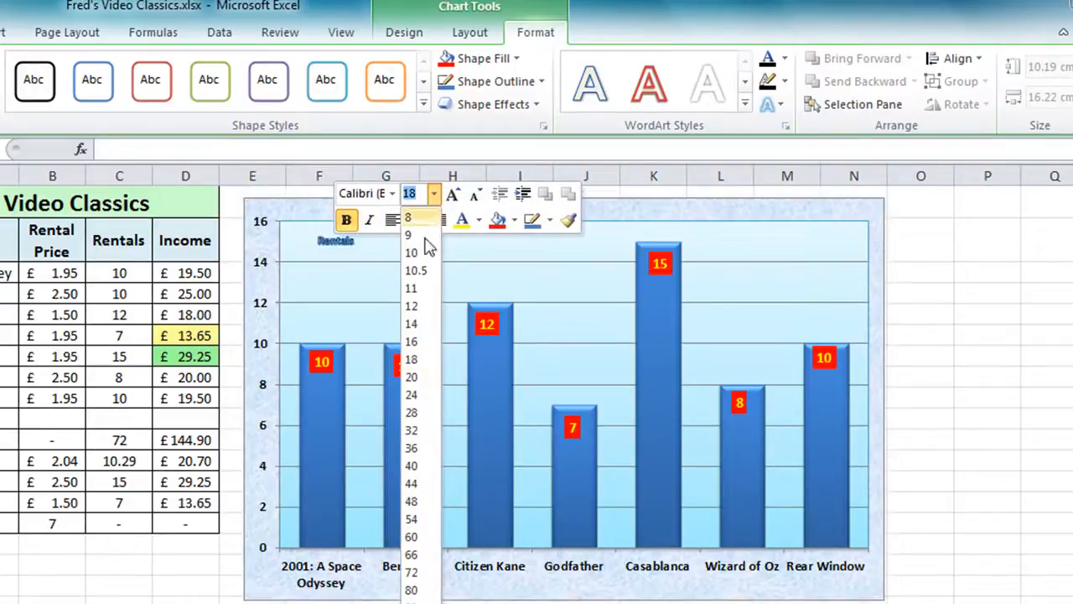
click(412, 395)
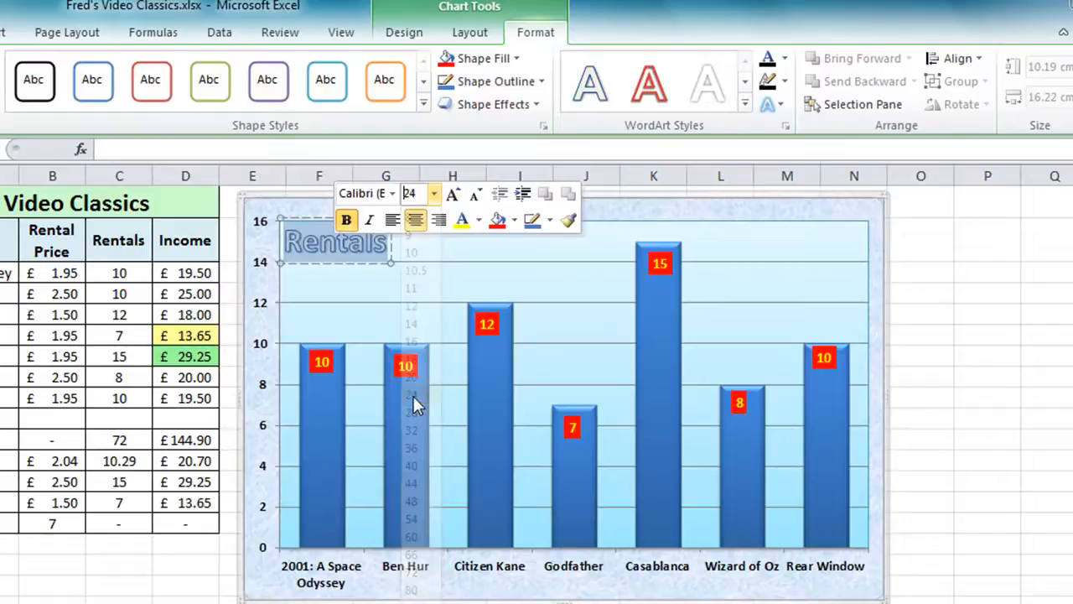
click(925, 319)
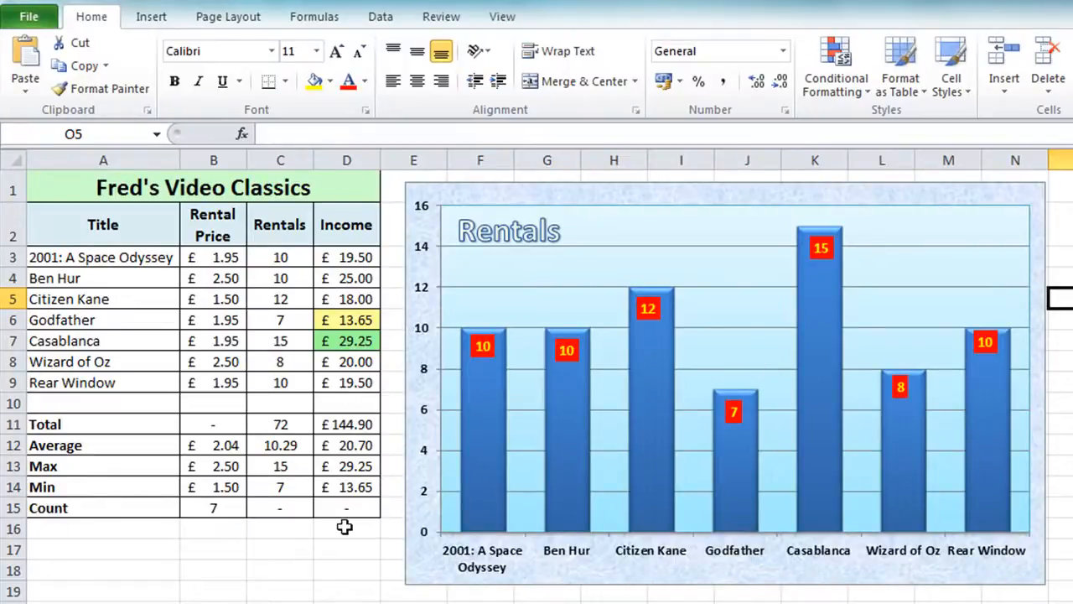
Move the chart up against the table's right edge and shrink it to end level with the Count row
mouse_move(740, 567)
mouse_down()
mouse_move(731, 548)
mouse_move(718, 550)
mouse_move(720, 564)
mouse_up()
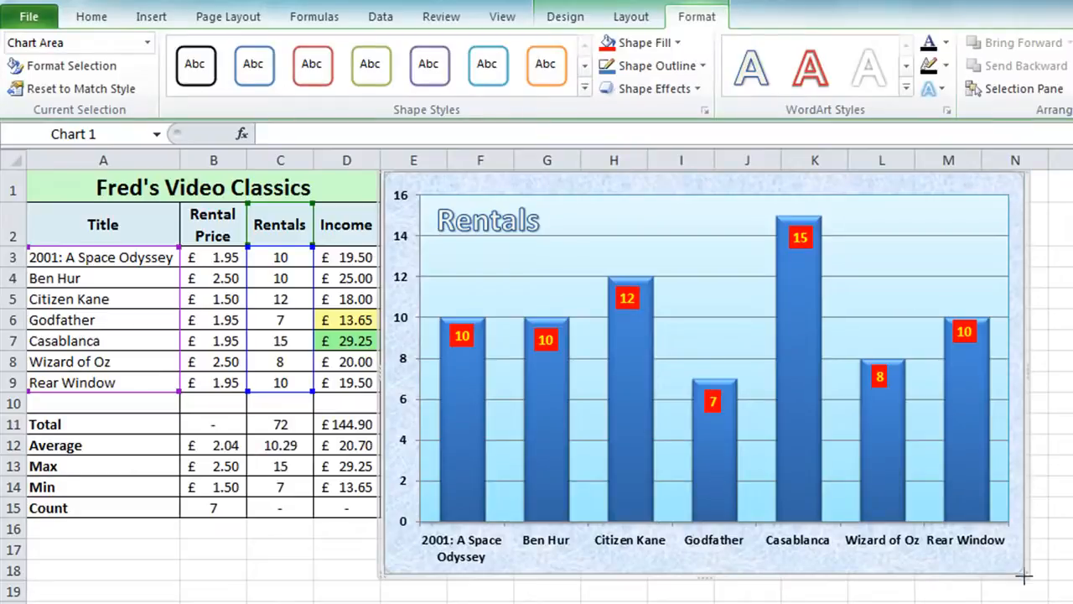
drag(1025, 576, 942, 468)
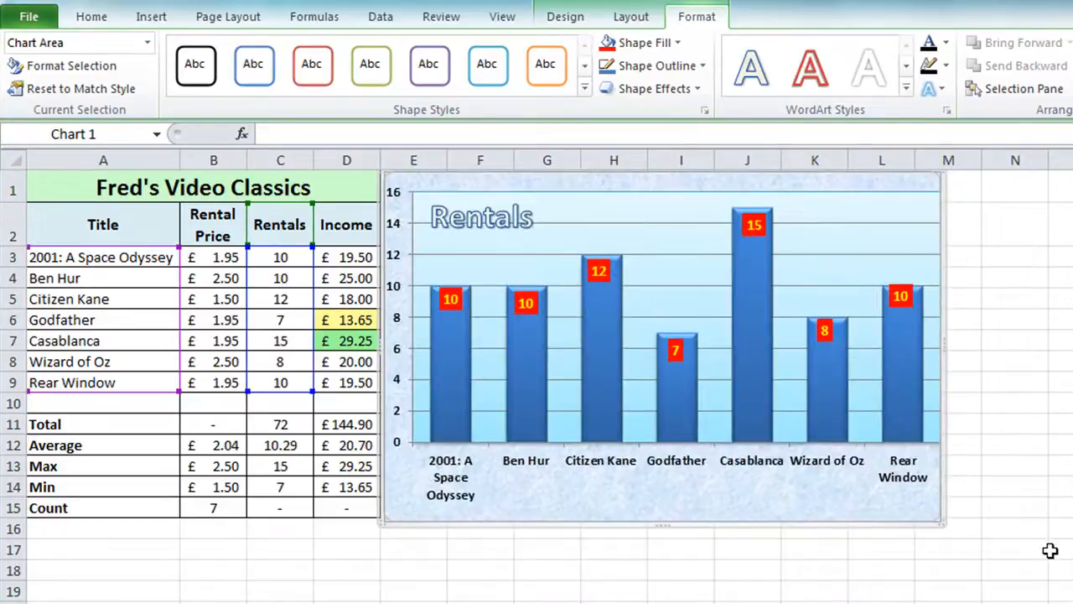
click(1038, 462)
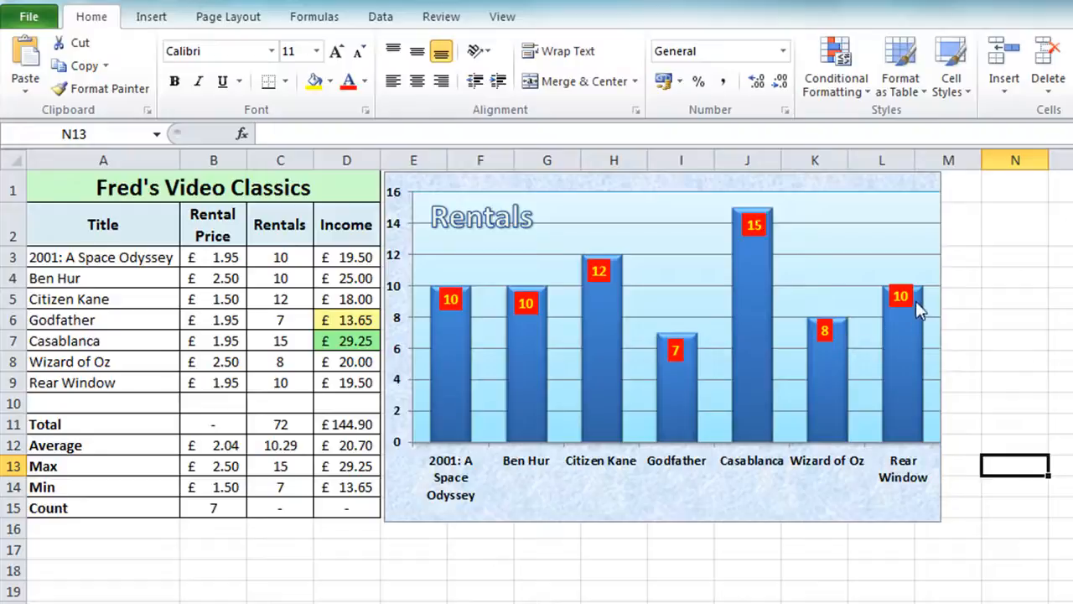
Move only the Rear Window data label down so it sits inside its column
mouse_move(886, 306)
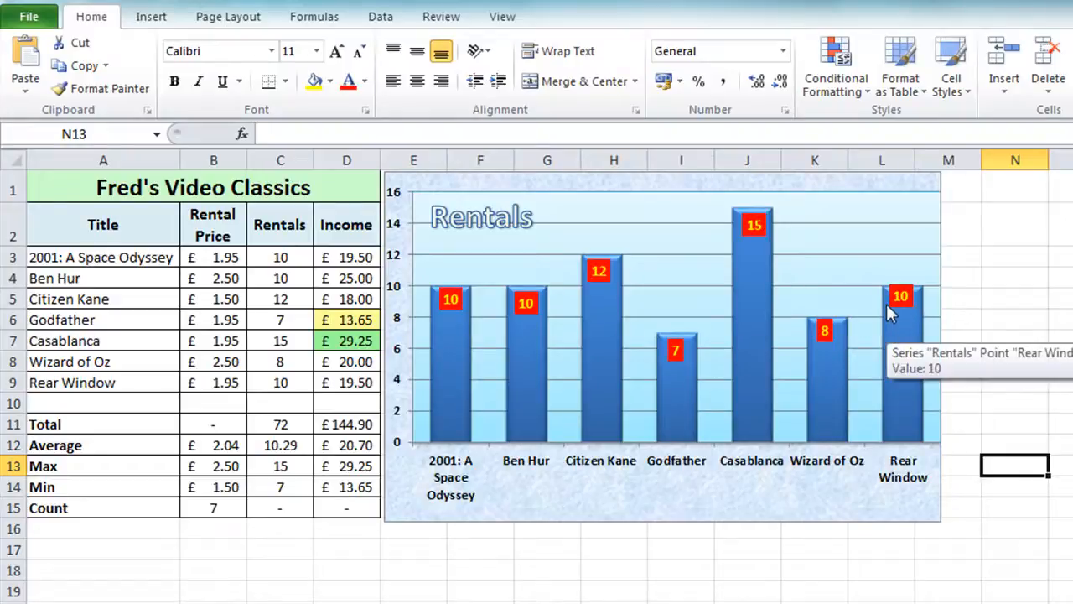
click(903, 296)
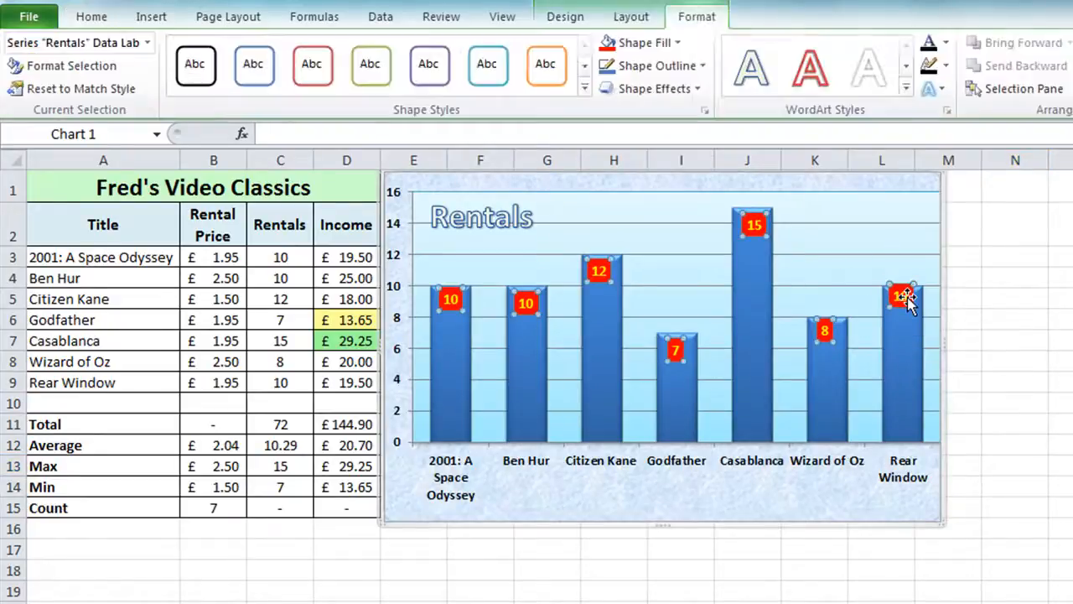
click(903, 299)
drag(905, 300, 904, 309)
click(1038, 307)
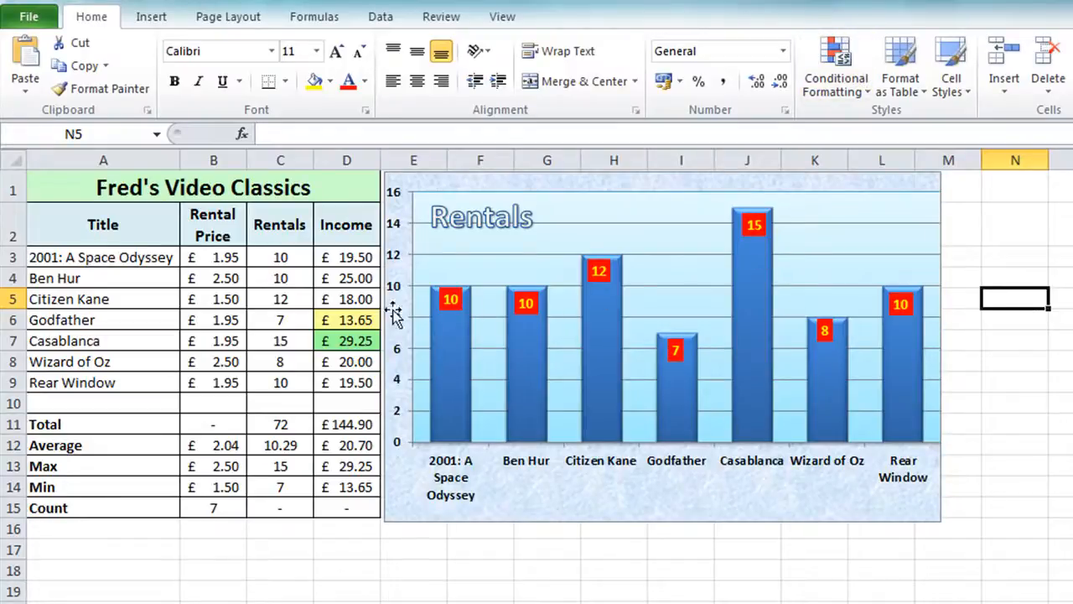
Insert a default column chart from the Title and Rentals data in A2:A9 and C2:C9
drag(115, 234, 113, 384)
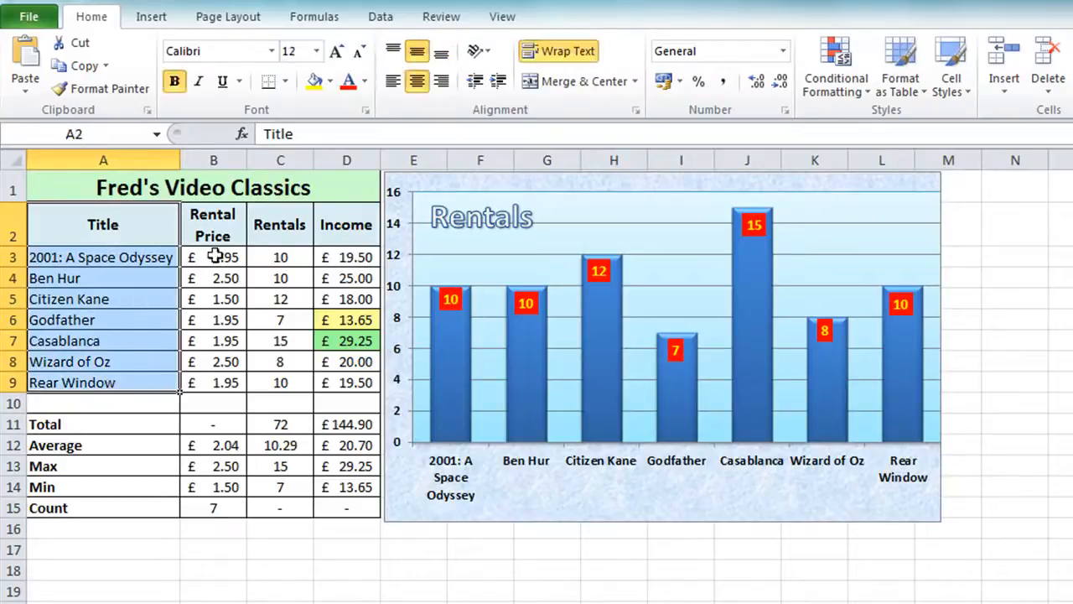
ctrl+drag(285, 221, 284, 383)
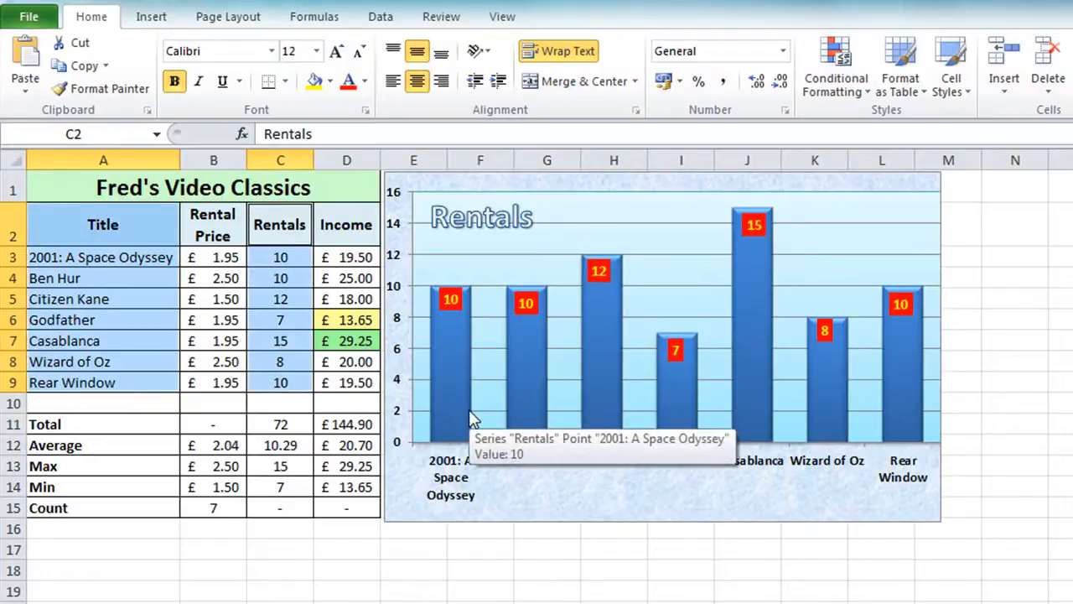
key(alt+F1)
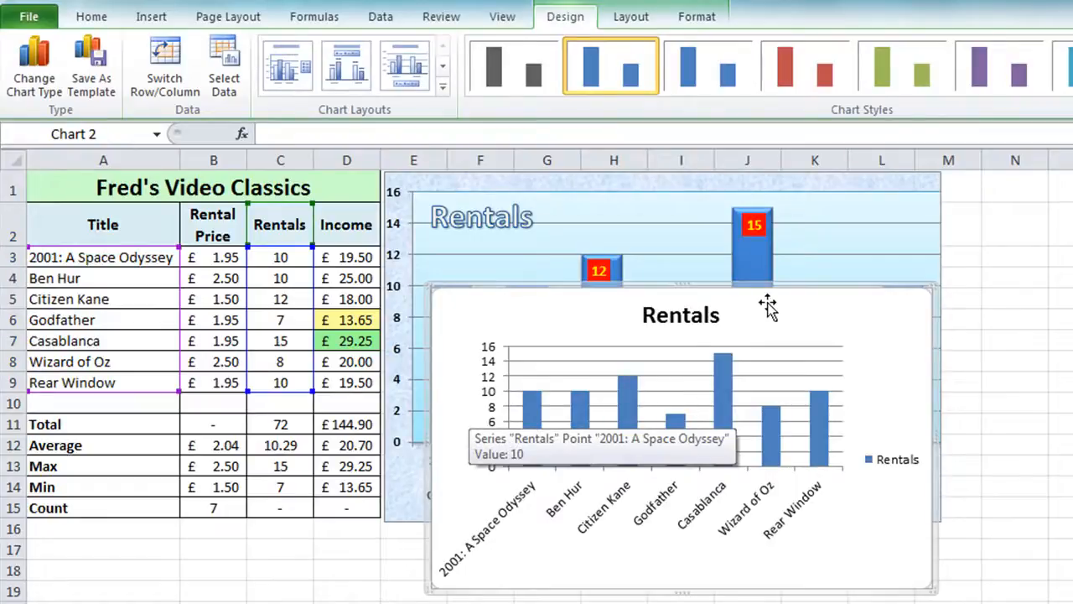
Move the plain new chart away from the styled one and delete it
drag(777, 302, 1072, 320)
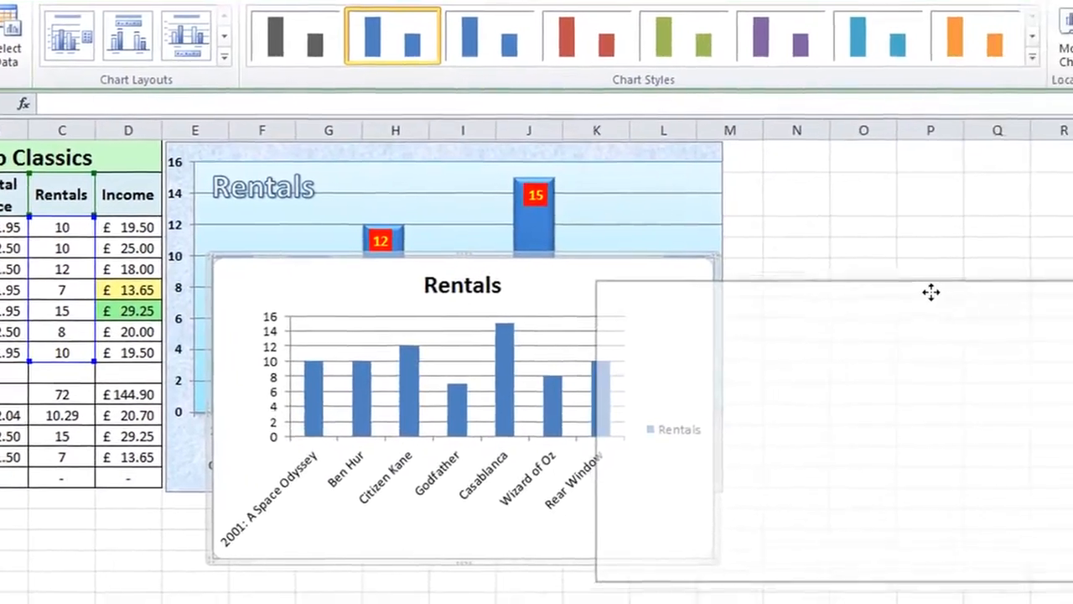
drag(930, 290, 896, 187)
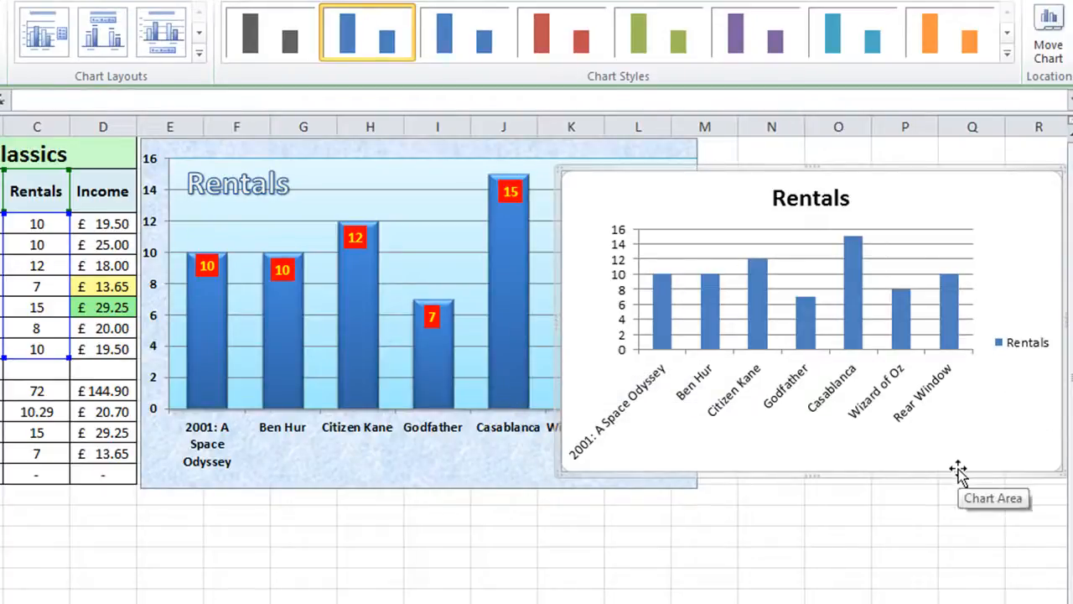
key(Delete)
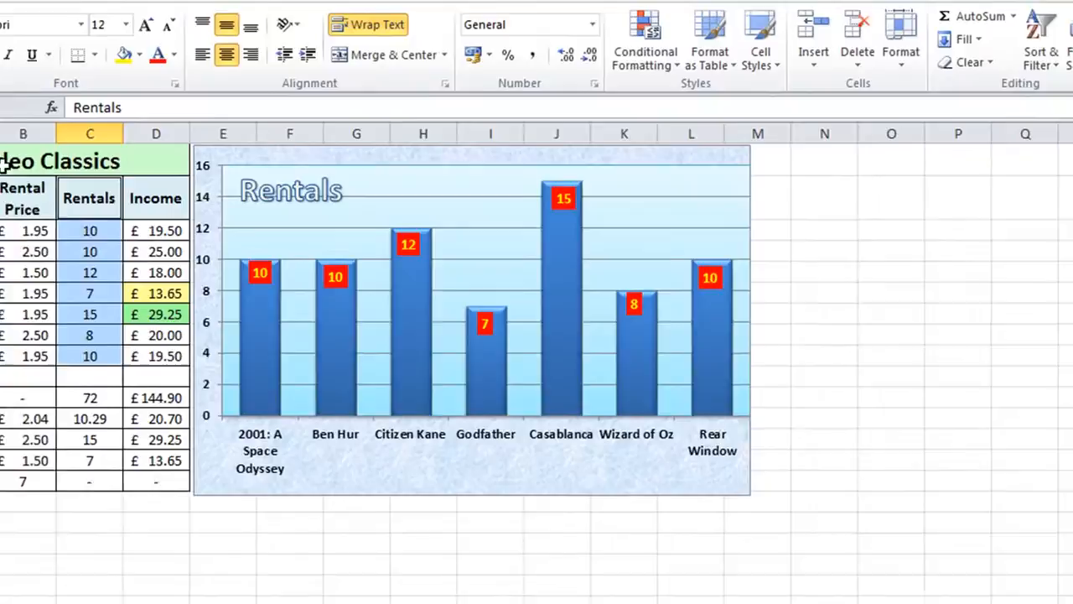
click(7, 159)
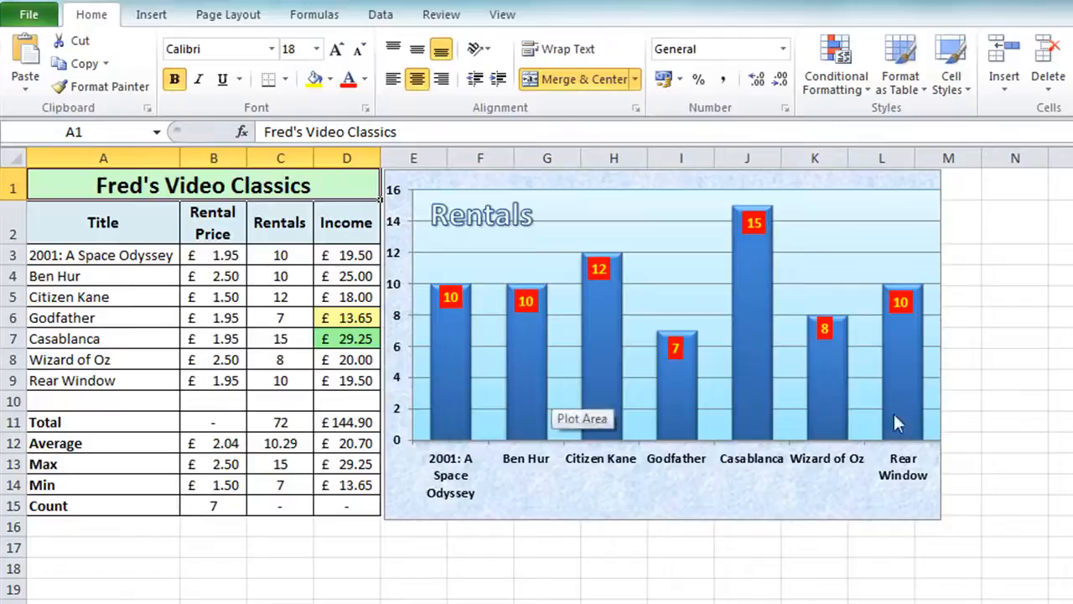
Preview the print output of the selected Rentals chart alone, and return to the worksheet
click(650, 514)
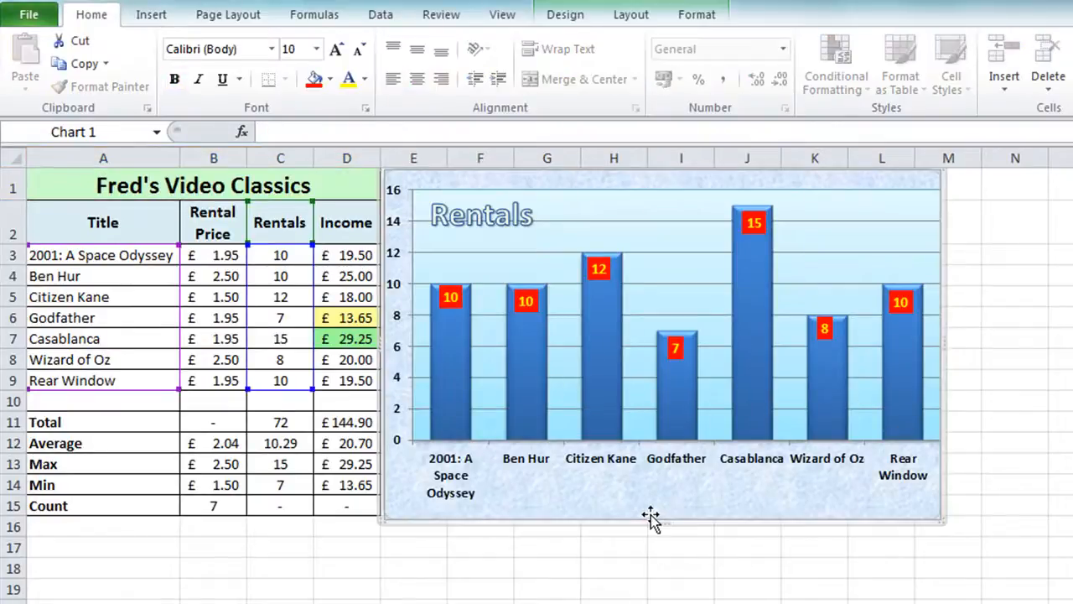
click(37, 24)
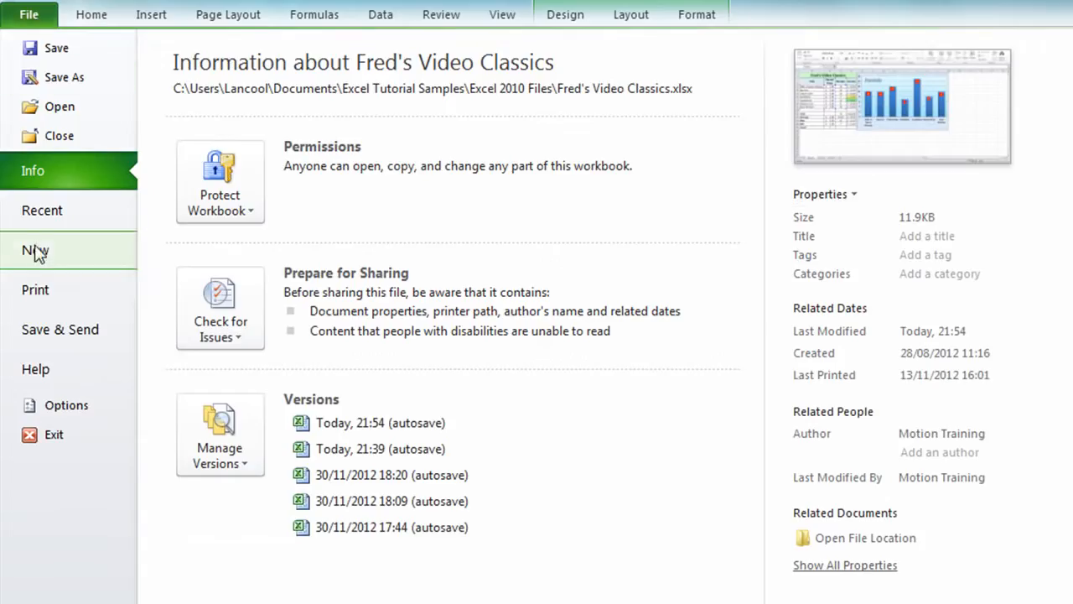
click(38, 289)
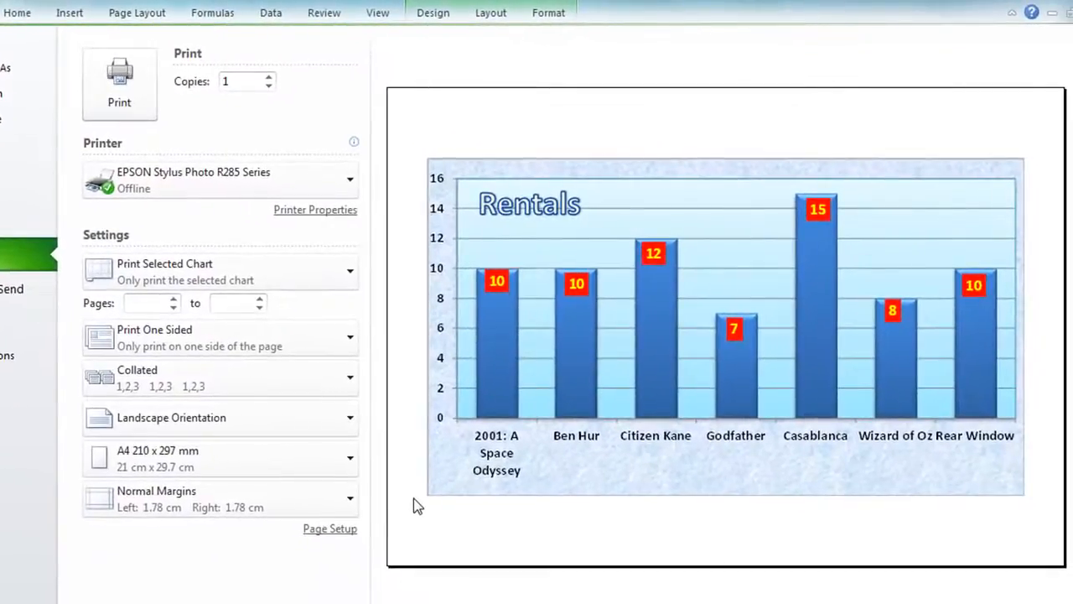
key(Escape)
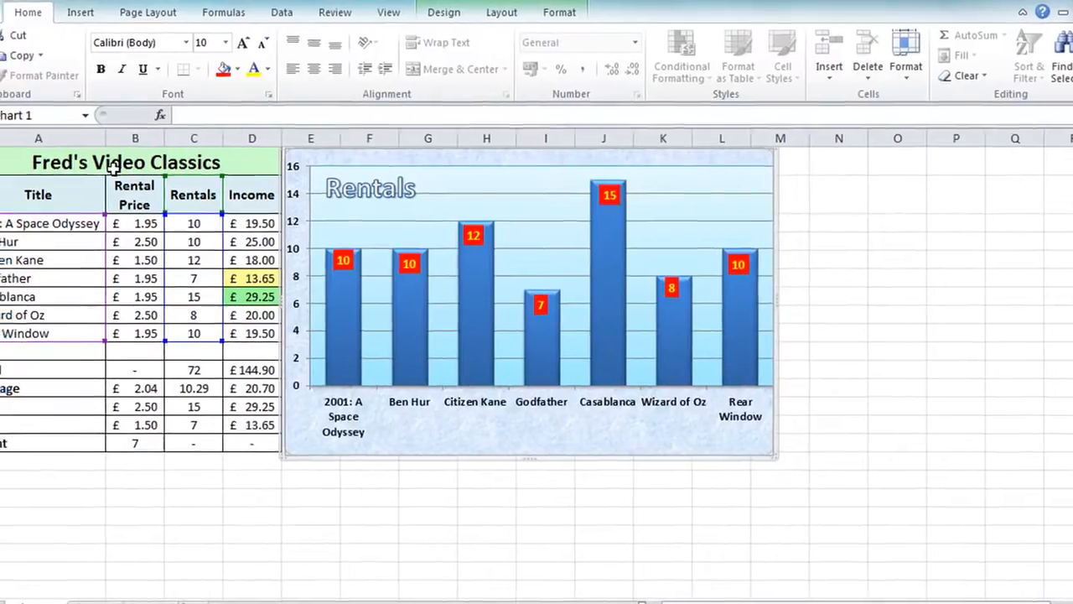
Preview the print output of the whole active sheet with cell A1 selected instead of the chart
click(114, 168)
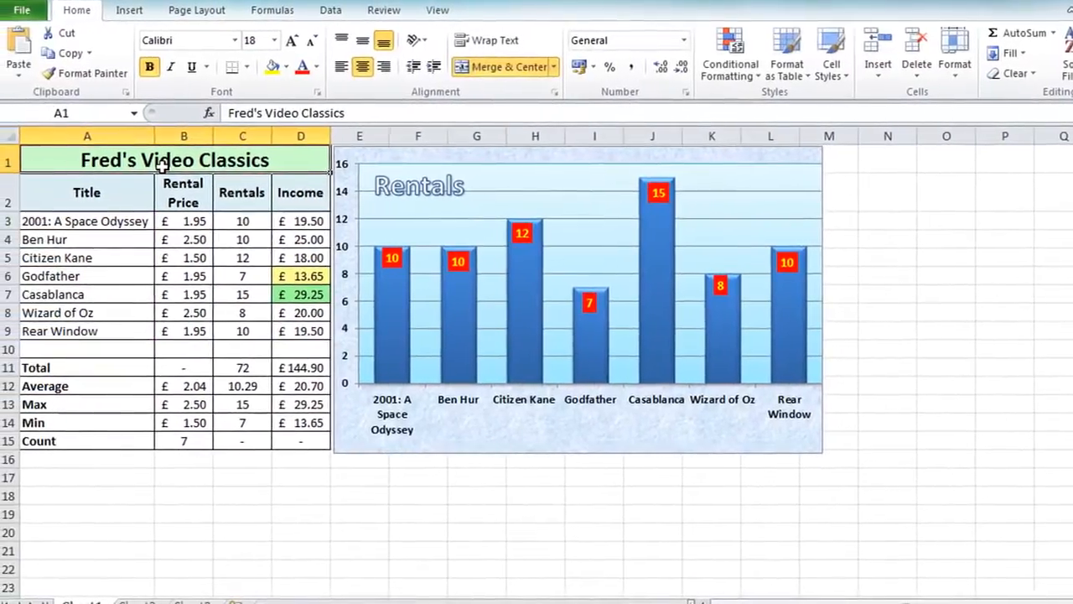
click(24, 10)
click(31, 252)
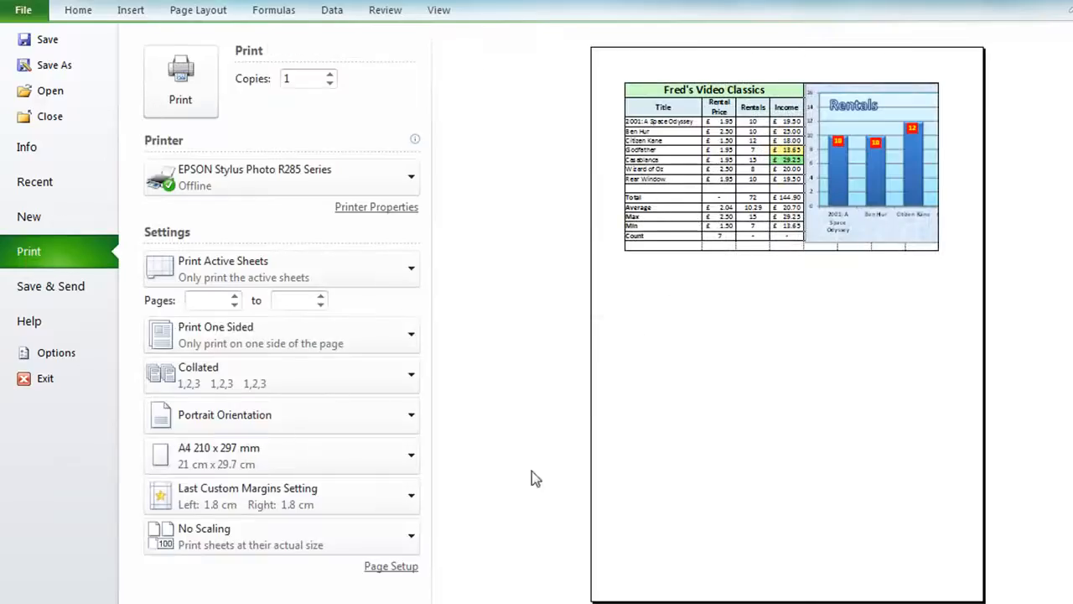
Set the page setup to landscape orientation and scale the sheet to fit 1 page wide by 1 tall
click(392, 567)
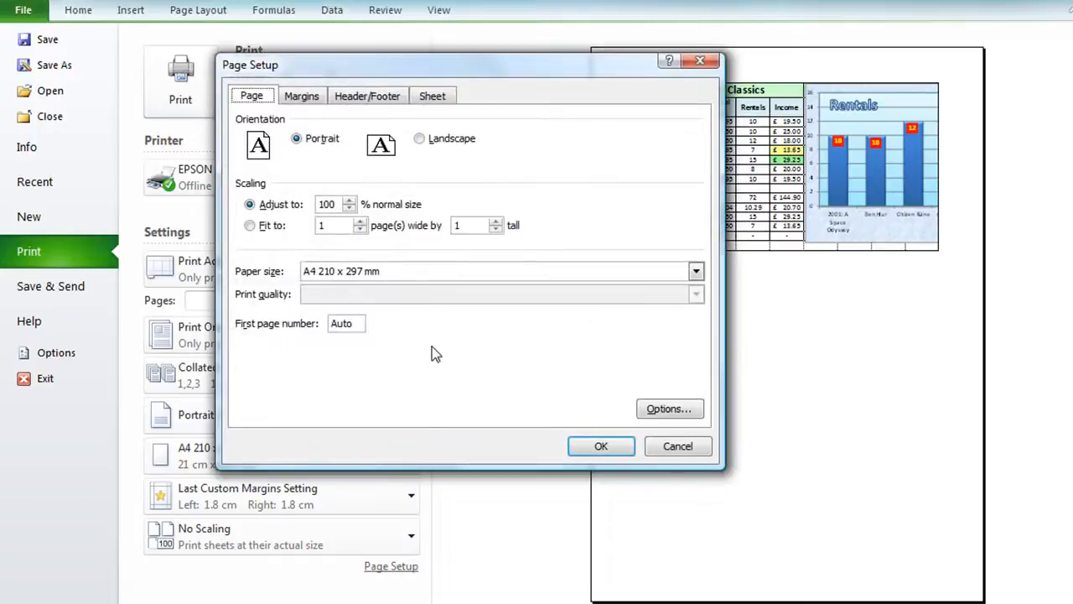
click(435, 135)
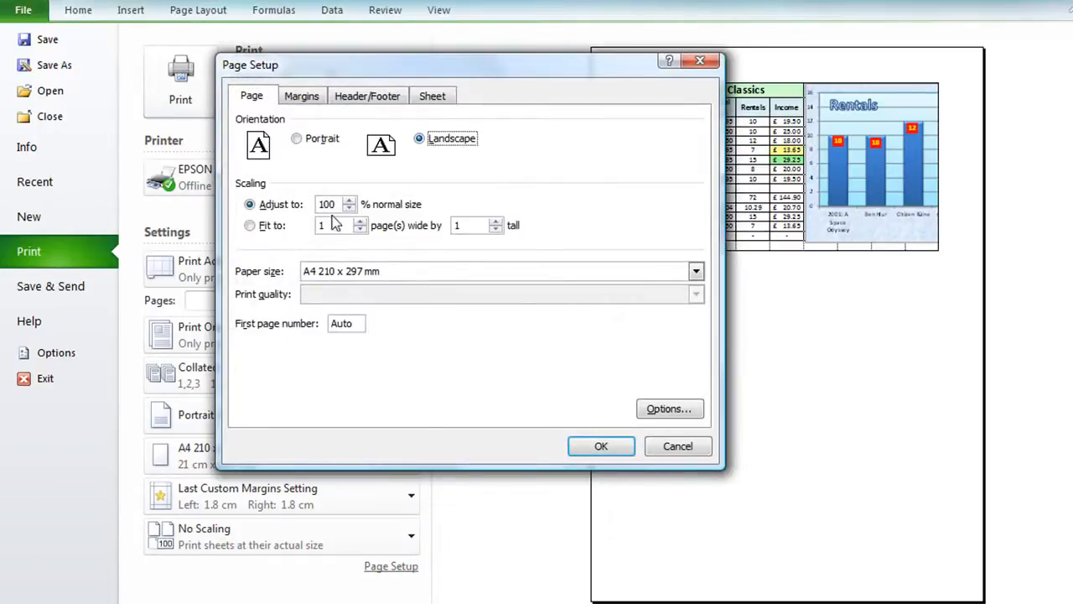
click(265, 231)
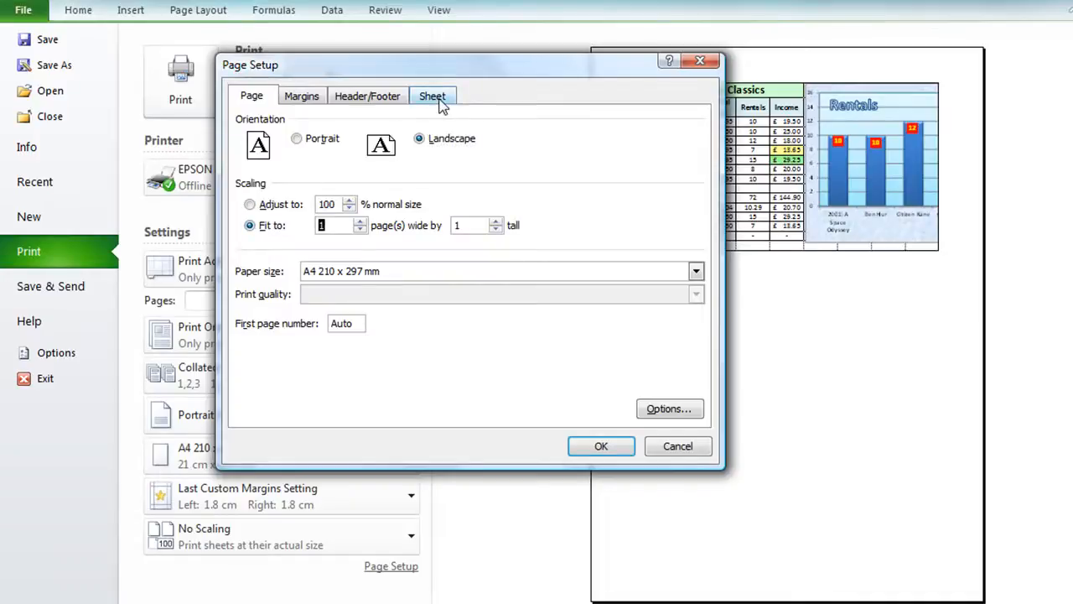
Turn off gridline printing for the sheet, apply the page setup, and return from the print preview to the worksheet
click(439, 101)
click(252, 224)
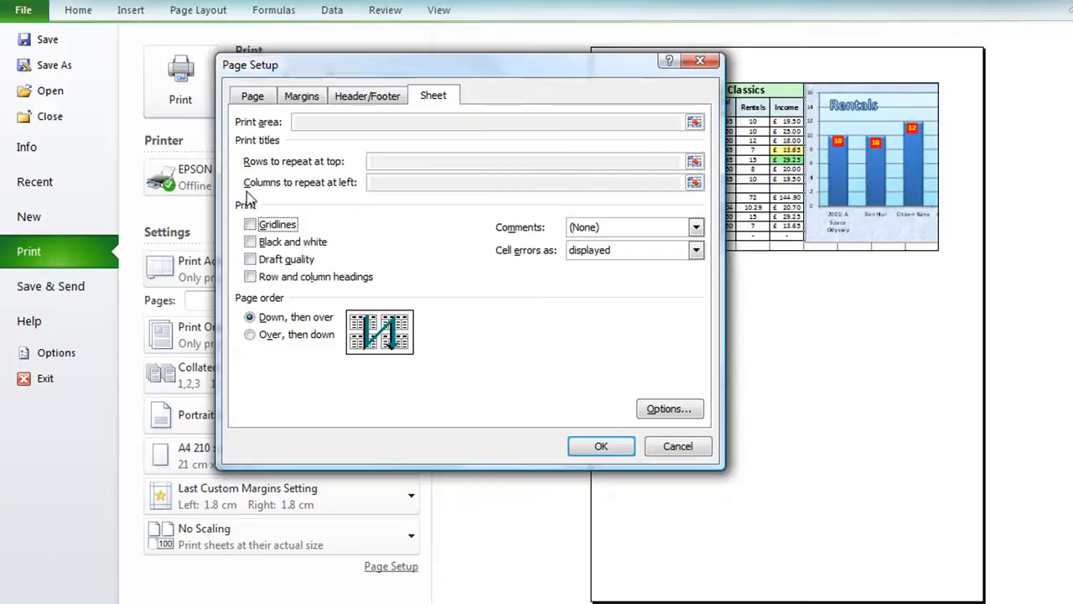
click(596, 445)
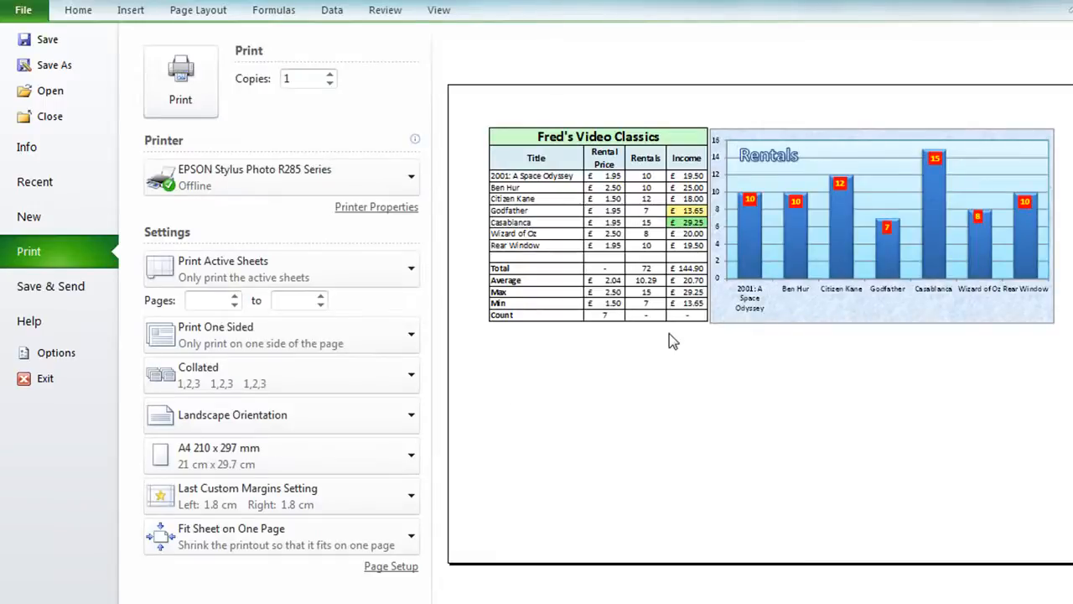
key(Escape)
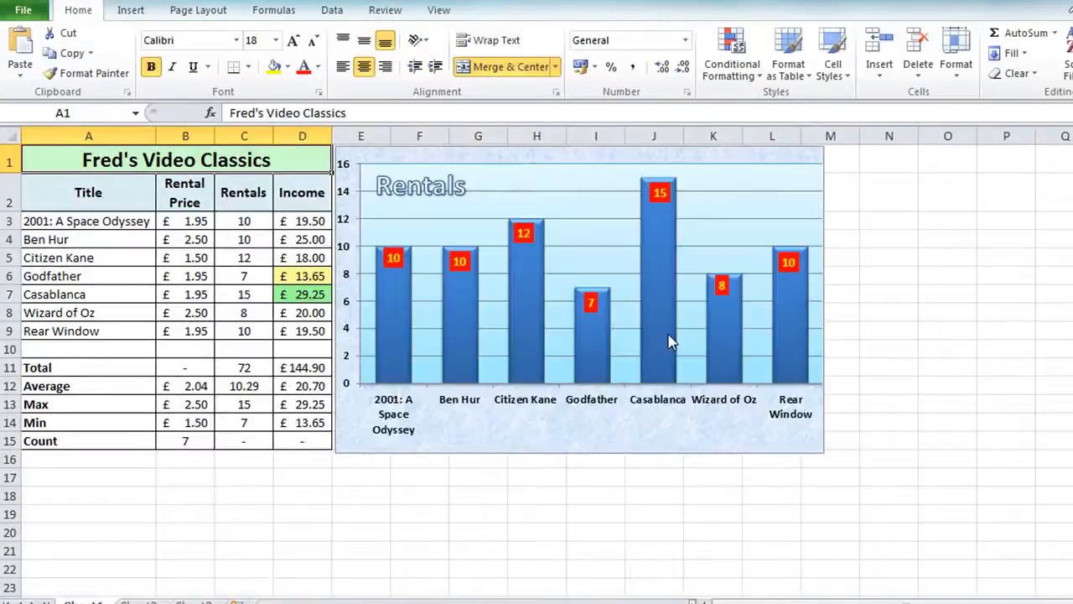